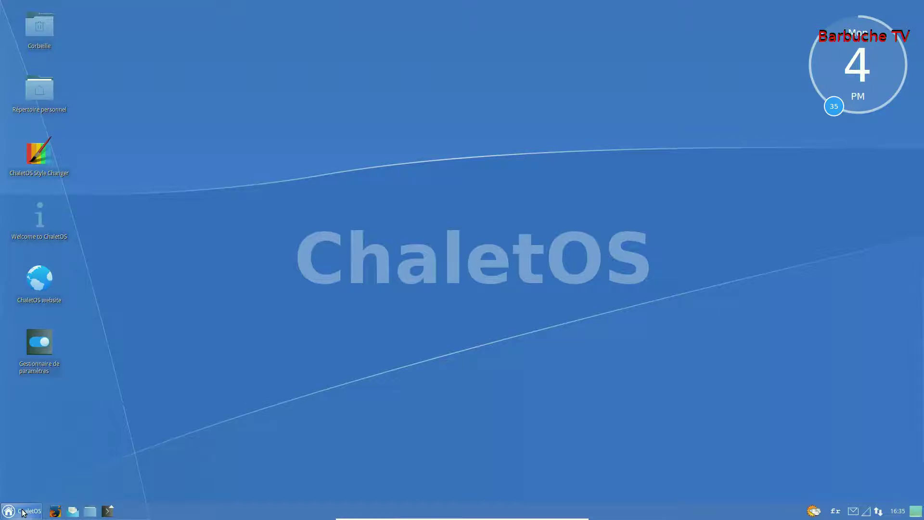
Open the application menu and compare the Favoris and Récemment utilisées lists, glancing at the Bureau and Système categories
{"action": "left_click", "coordinate": [23, 511]}
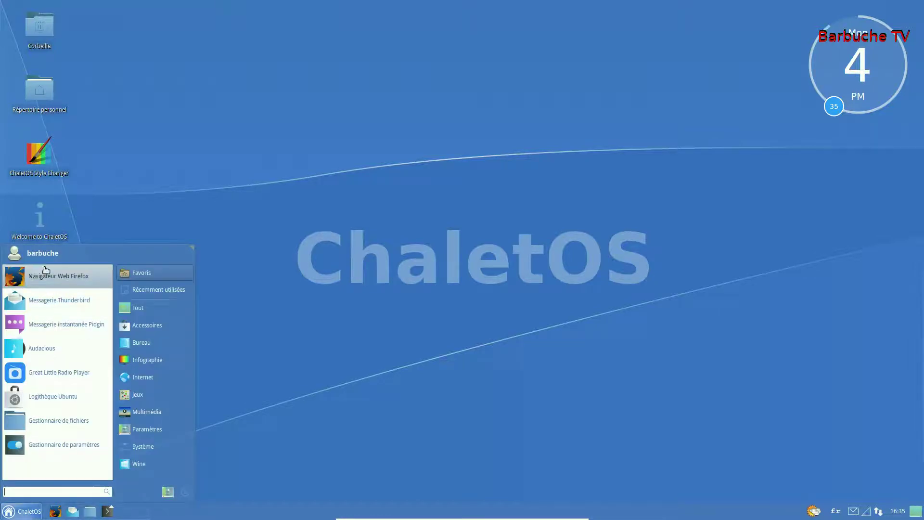
{"action": "left_click", "coordinate": [146, 451]}
{"action": "left_click", "coordinate": [146, 427]}
{"action": "left_click", "coordinate": [172, 341]}
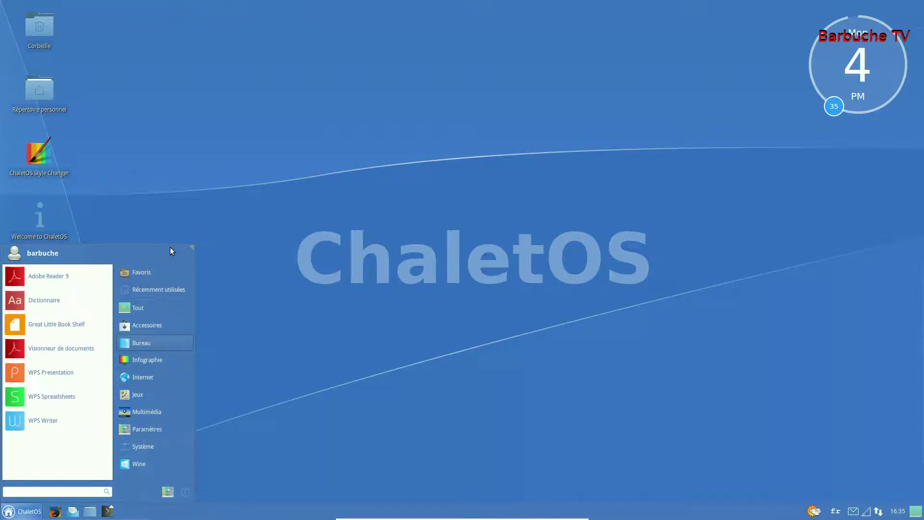
{"action": "left_click", "coordinate": [151, 272]}
{"action": "left_click", "coordinate": [150, 290]}
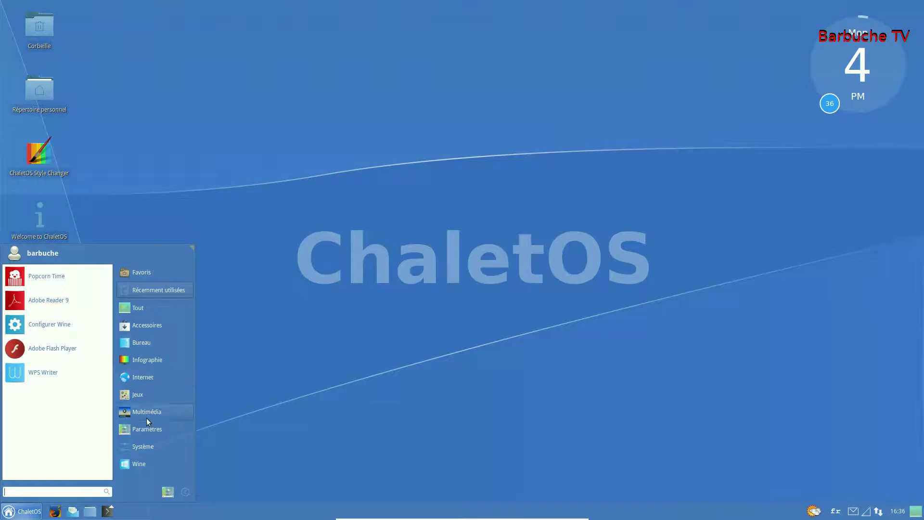
{"action": "left_click", "coordinate": [138, 447]}
{"action": "left_click", "coordinate": [147, 290]}
{"action": "left_click", "coordinate": [146, 273]}
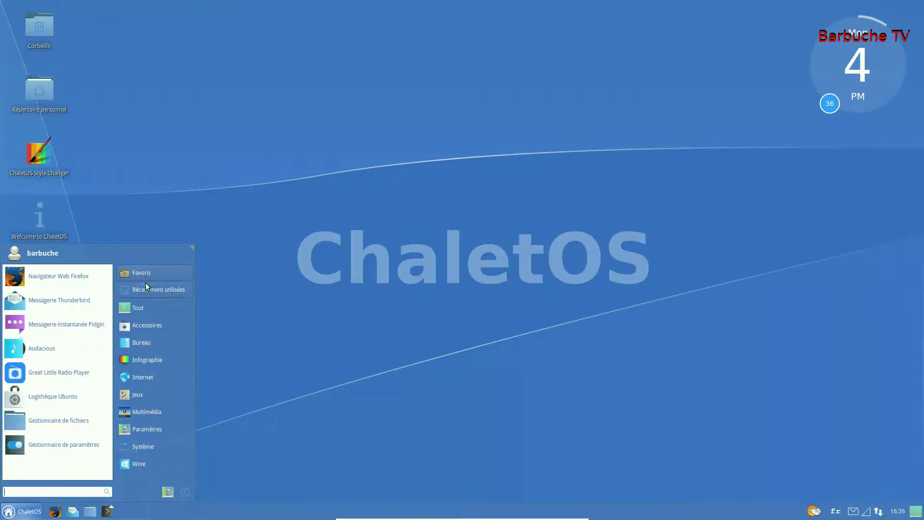
{"action": "left_click", "coordinate": [144, 282]}
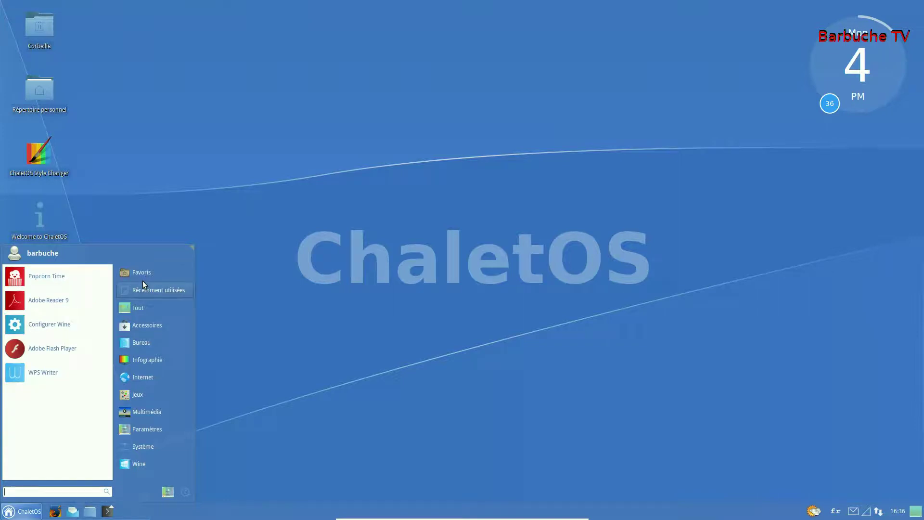
{"action": "left_click", "coordinate": [146, 268]}
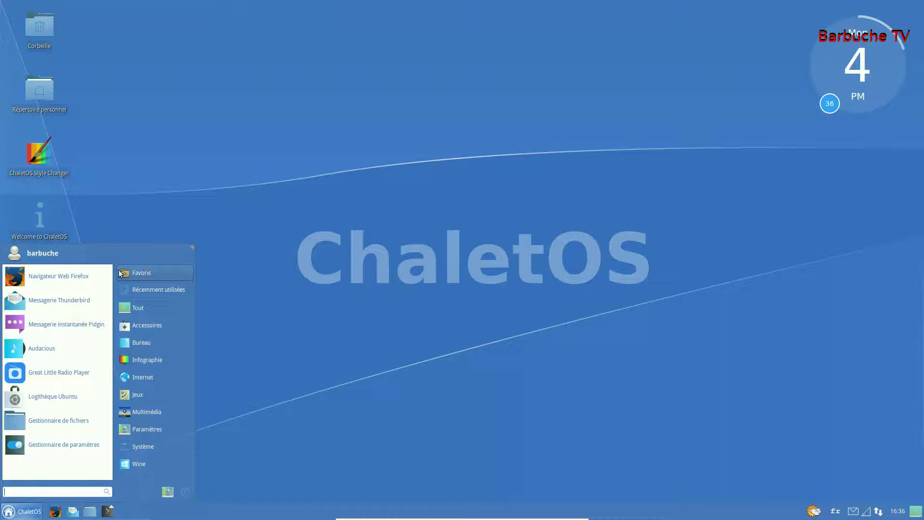
Examine the full application list under Tout and the tools in the Accessoires category
{"action": "left_click", "coordinate": [127, 287]}
{"action": "left_click", "coordinate": [143, 308]}
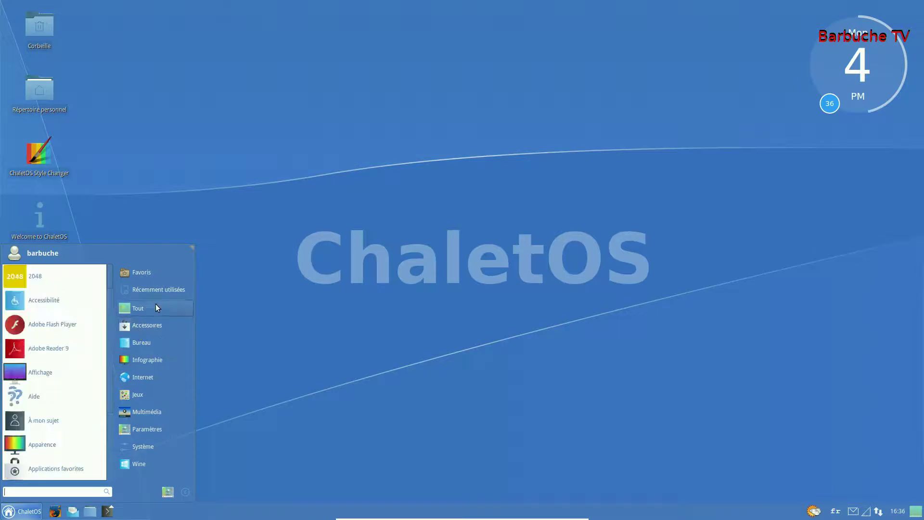
{"action": "mouse_move", "coordinate": [155, 291]}
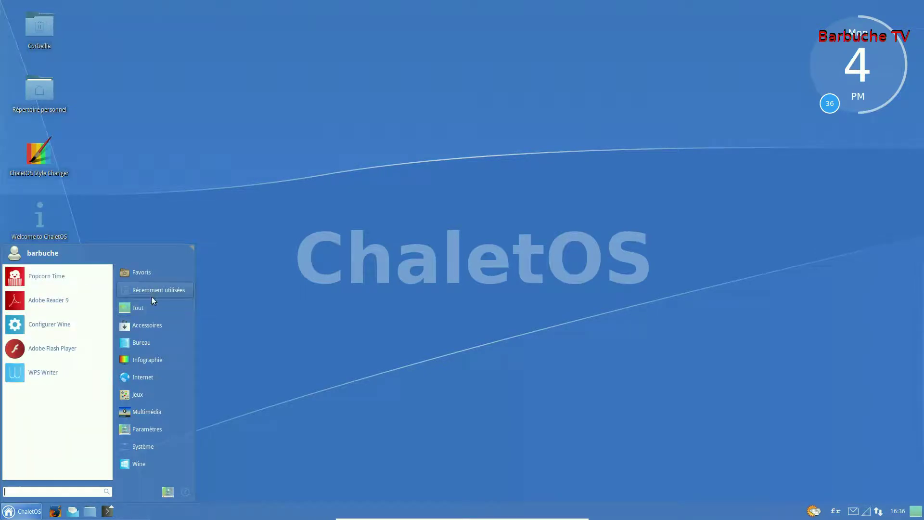
{"action": "mouse_move", "coordinate": [151, 310]}
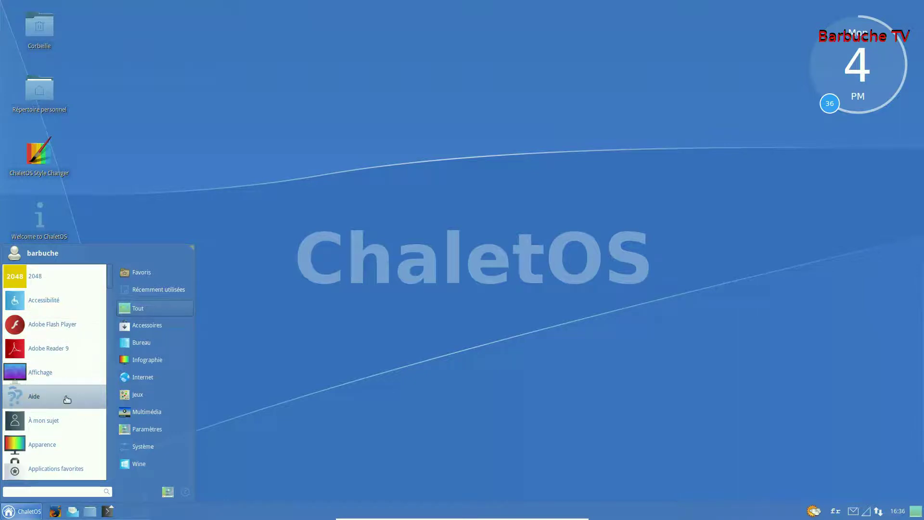
{"action": "scroll", "coordinate": [53, 419], "scroll_direction": "down", "scroll_amount": 3}
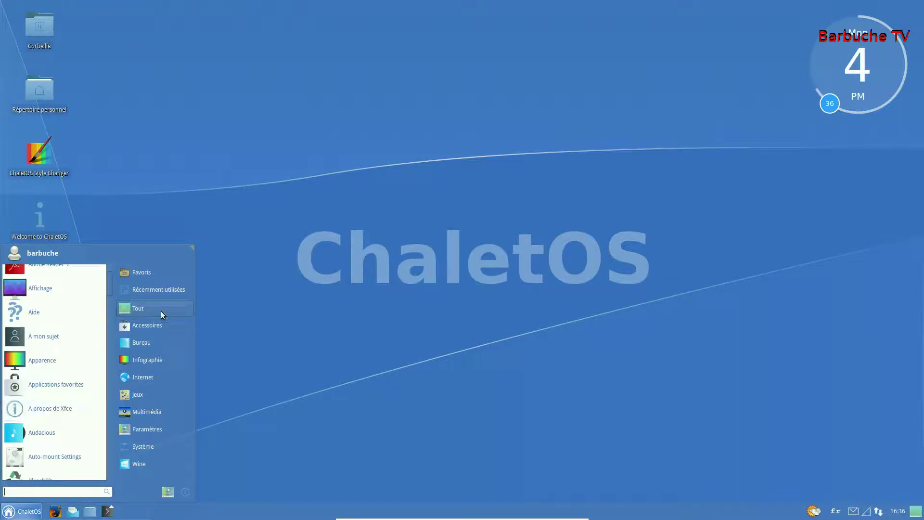
{"action": "left_click", "coordinate": [155, 323]}
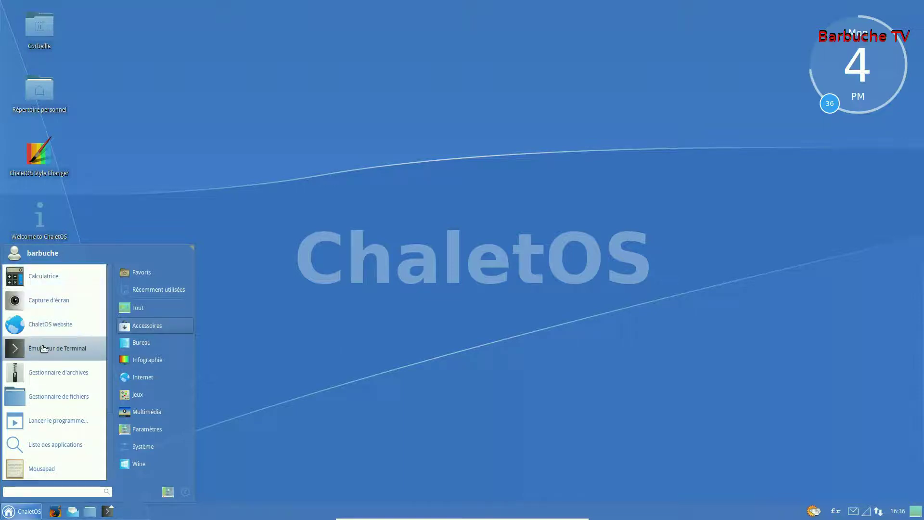
{"action": "scroll", "coordinate": [55, 421], "scroll_direction": "down", "scroll_amount": 4}
{"action": "scroll", "coordinate": [38, 343], "scroll_direction": "up", "scroll_amount": 4}
Examine the office programs in the Bureau category and the graphics programs in Infographie
{"action": "left_click", "coordinate": [153, 342]}
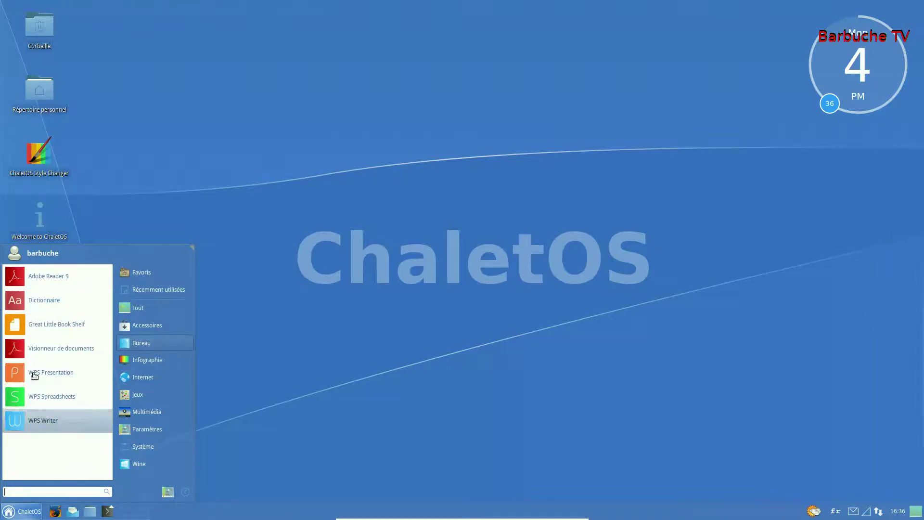
{"action": "left_click", "coordinate": [128, 371]}
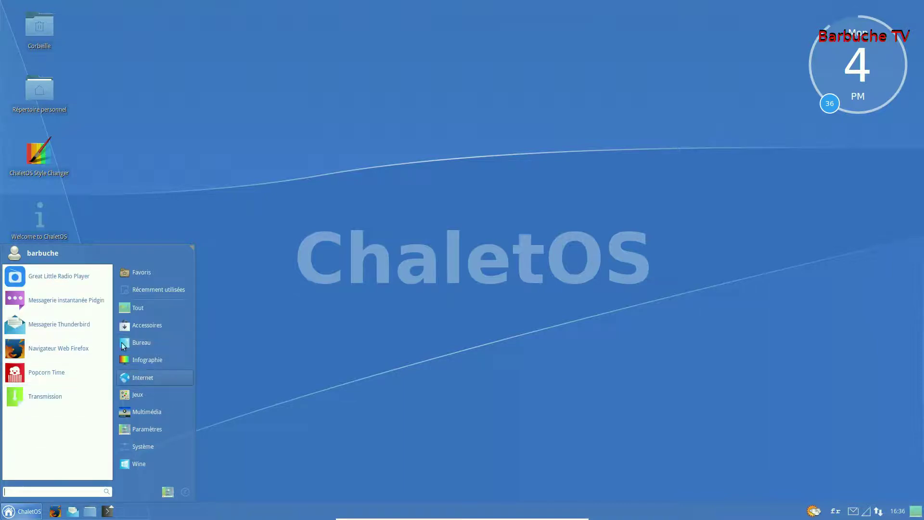
{"action": "left_click", "coordinate": [142, 357]}
{"action": "left_click", "coordinate": [154, 339]}
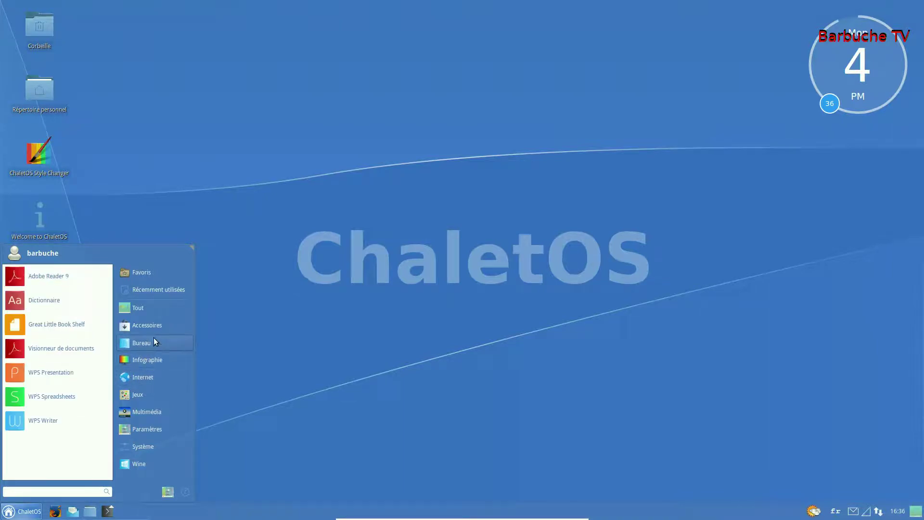
{"action": "left_click", "coordinate": [156, 361]}
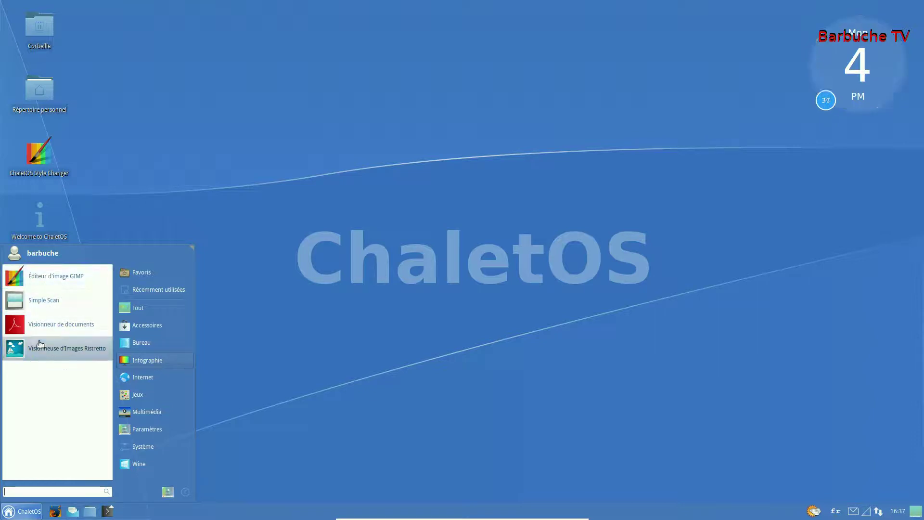
Review the applications in the Internet, Jeux, Multimédia, Paramètres and Système categories, and close the application menu
{"action": "left_click", "coordinate": [141, 377]}
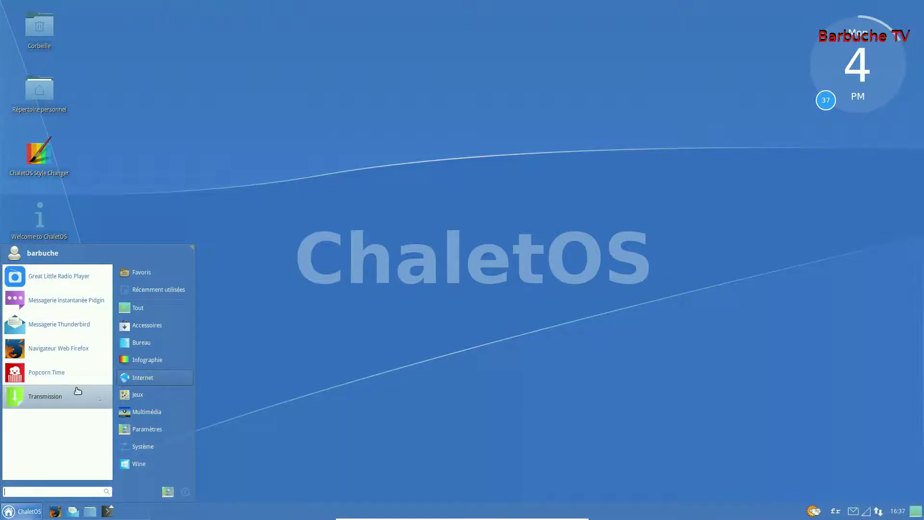
{"action": "left_click", "coordinate": [126, 397]}
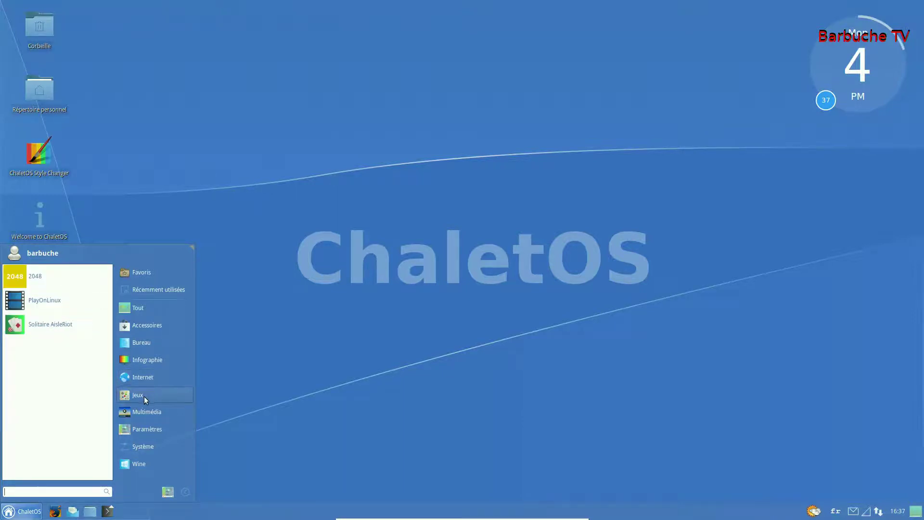
{"action": "left_click", "coordinate": [153, 412]}
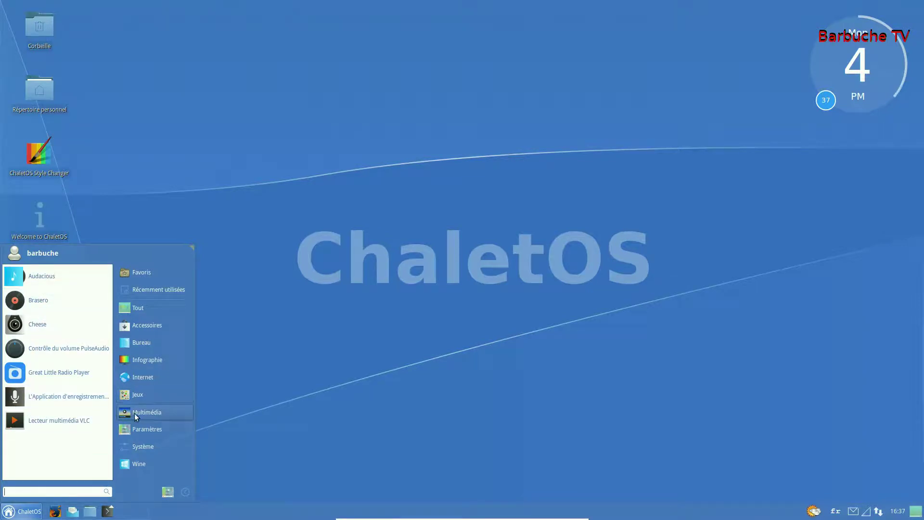
{"action": "left_click", "coordinate": [147, 430]}
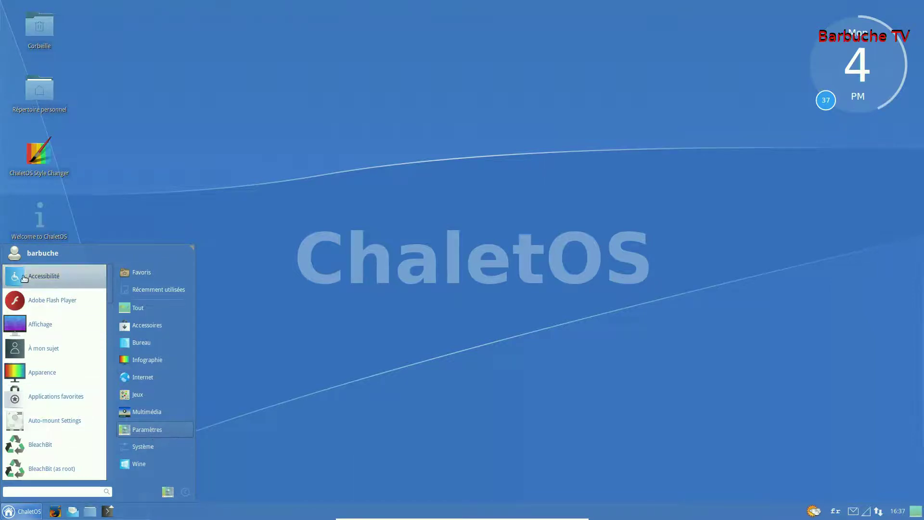
{"action": "left_click", "coordinate": [153, 447]}
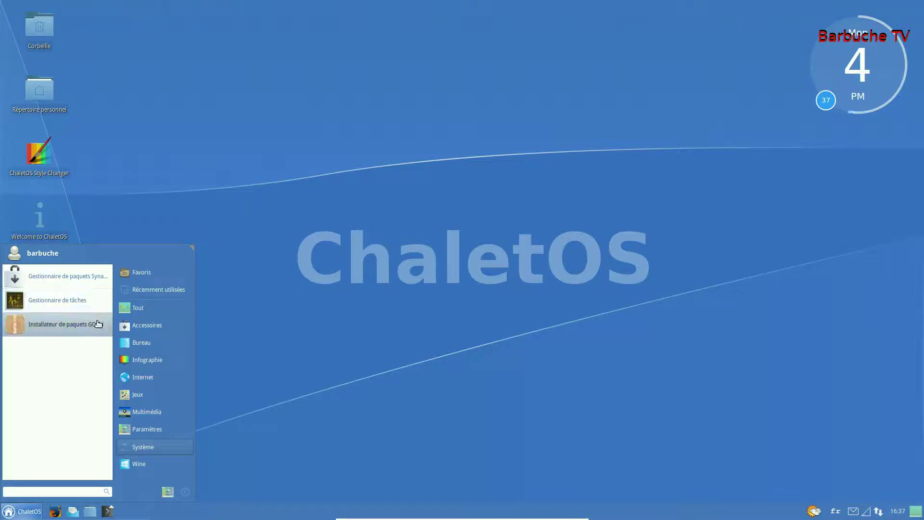
{"action": "left_click", "coordinate": [287, 384]}
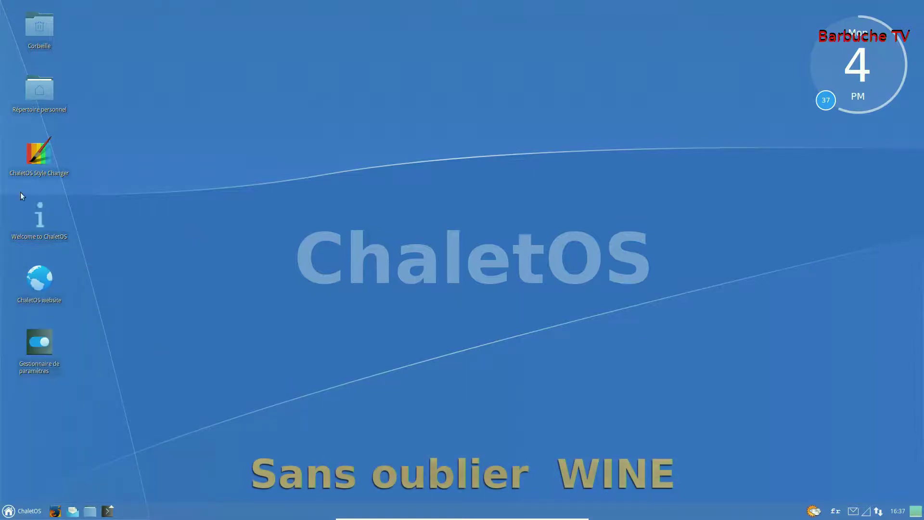
Search the installed applications for "logi" and launch Logithèque Ubuntu
{"action": "left_click", "coordinate": [28, 514]}
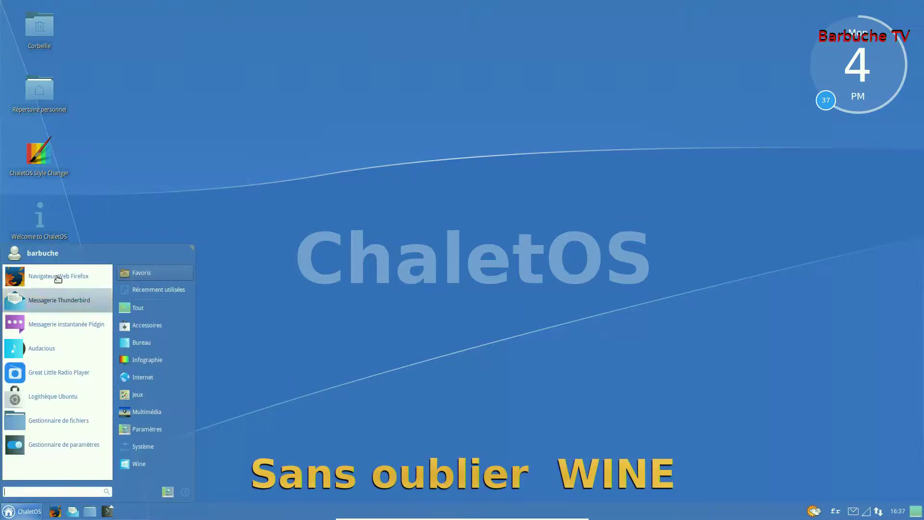
{"action": "left_click", "coordinate": [144, 313]}
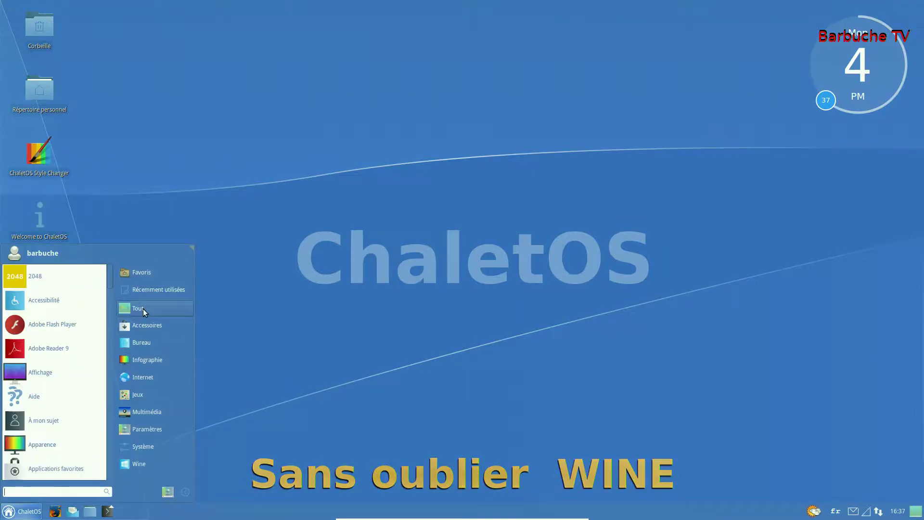
{"action": "mouse_move", "coordinate": [145, 363]}
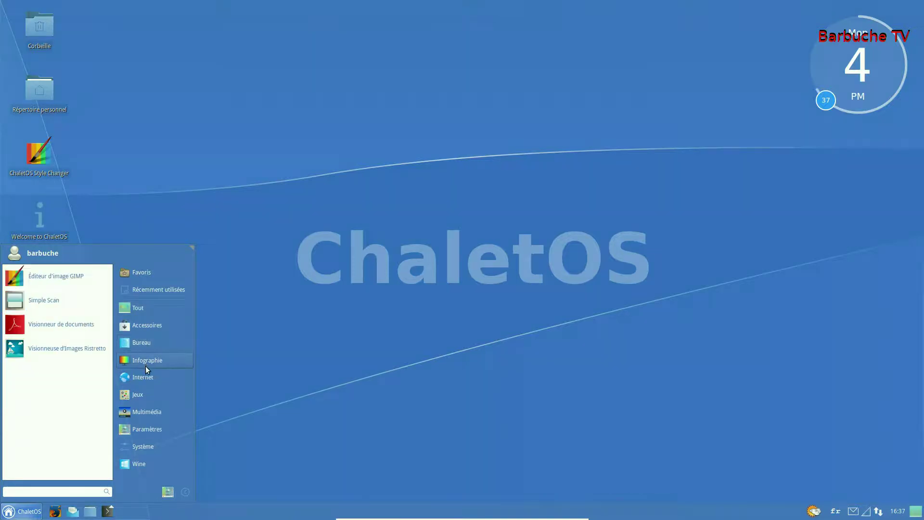
{"action": "mouse_move", "coordinate": [148, 391]}
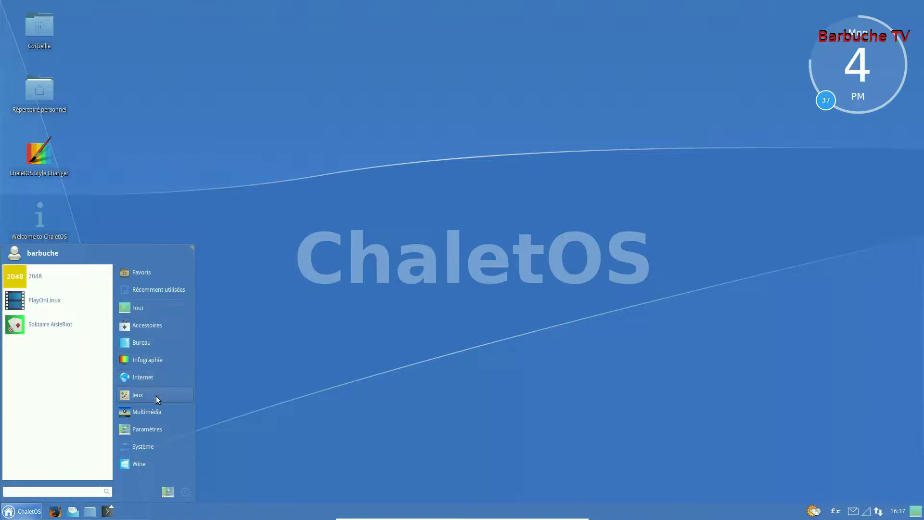
{"action": "mouse_move", "coordinate": [152, 411]}
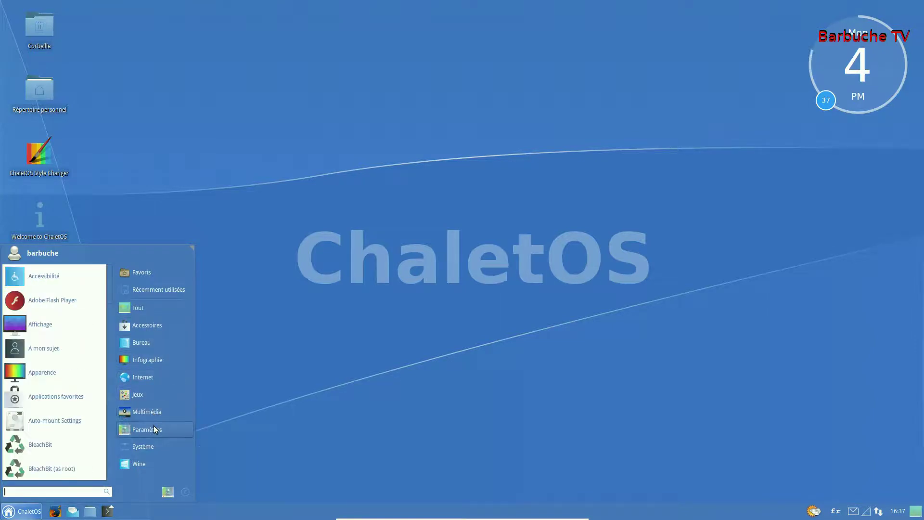
{"action": "mouse_move", "coordinate": [145, 289]}
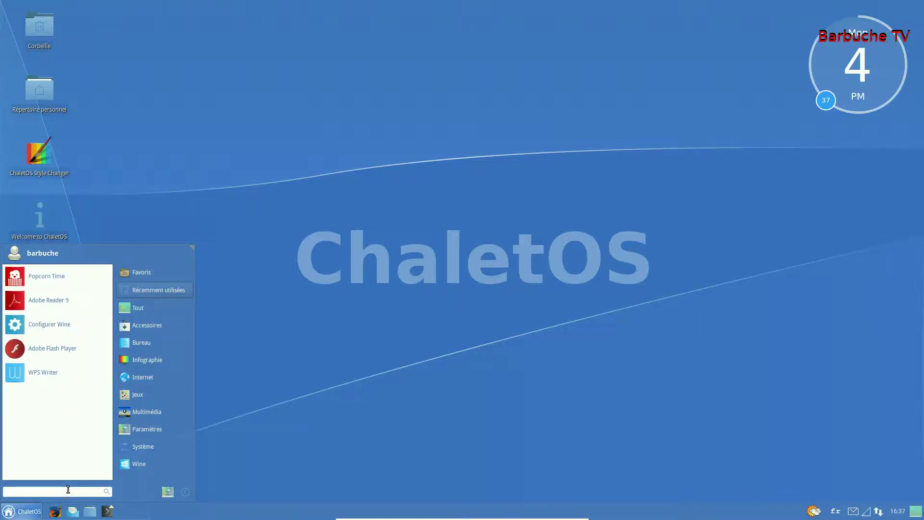
{"action": "type", "text": "logi"}
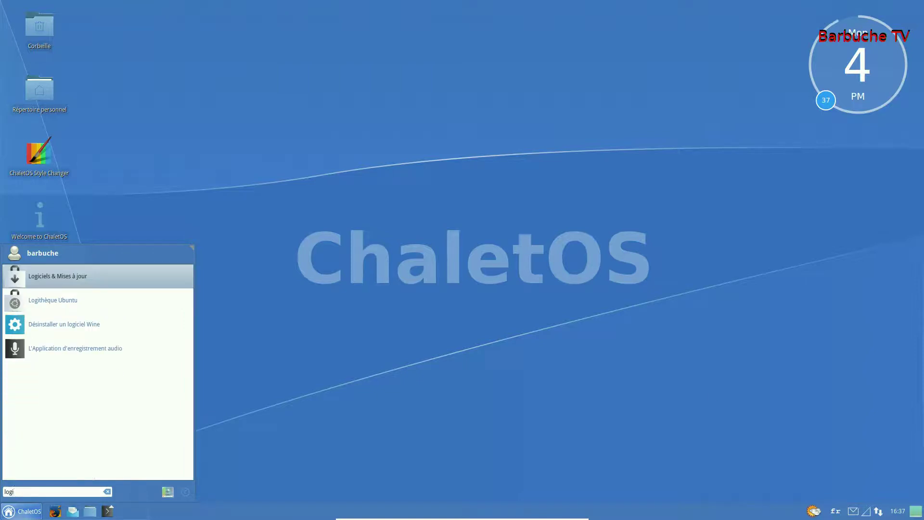
{"action": "left_click", "coordinate": [73, 306]}
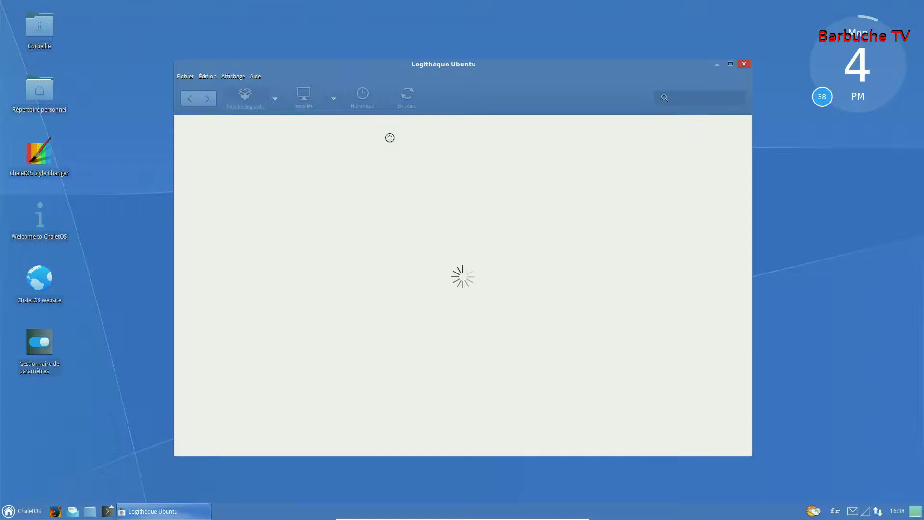
Look over the Logithèque Ubuntu home page with its new and top-rated applications, and close the window
{"action": "left_click_drag", "start_coordinate": [493, 65], "coordinate": [485, 67]}
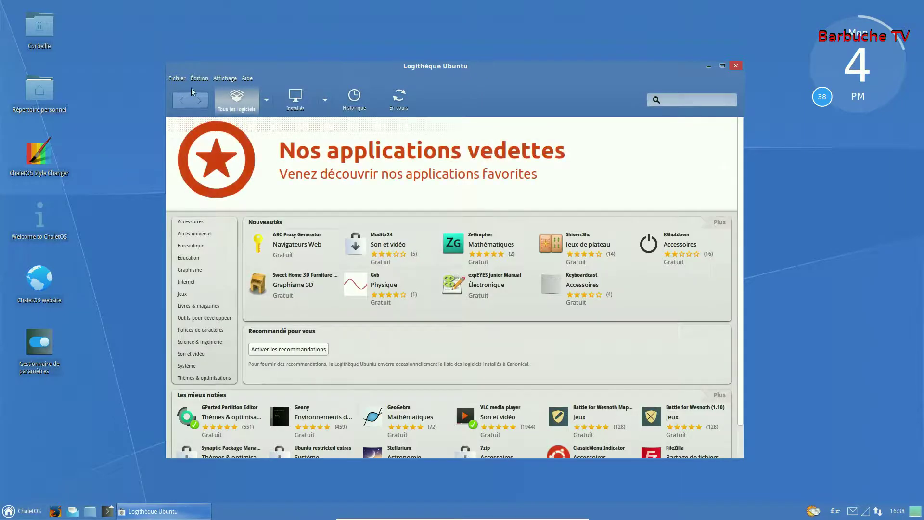
{"action": "left_click_drag", "start_coordinate": [439, 65], "coordinate": [441, 55]}
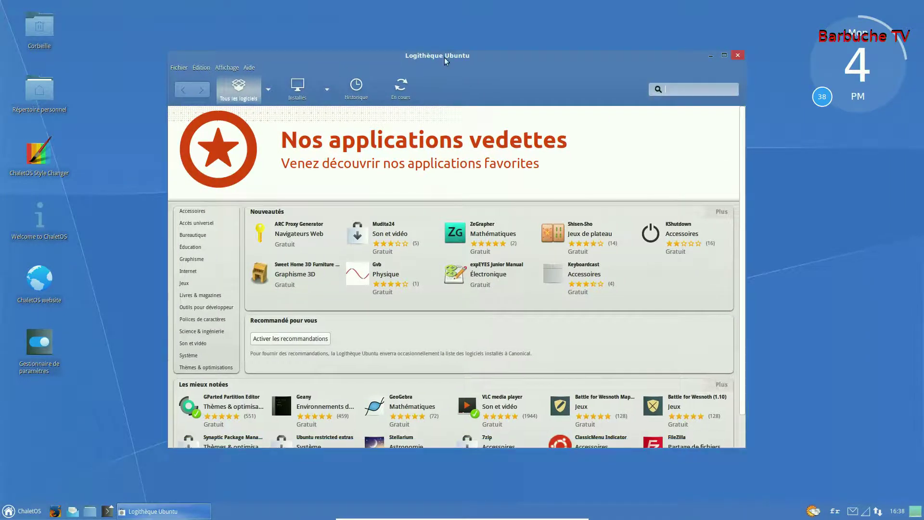
{"action": "scroll", "coordinate": [415, 222], "scroll_direction": "down", "scroll_amount": 1}
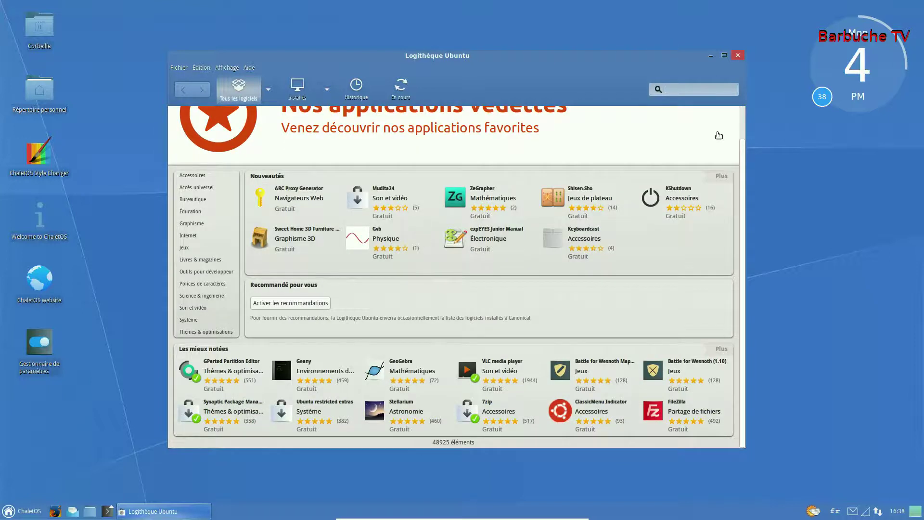
{"action": "scroll", "coordinate": [415, 221], "scroll_direction": "up", "scroll_amount": 1}
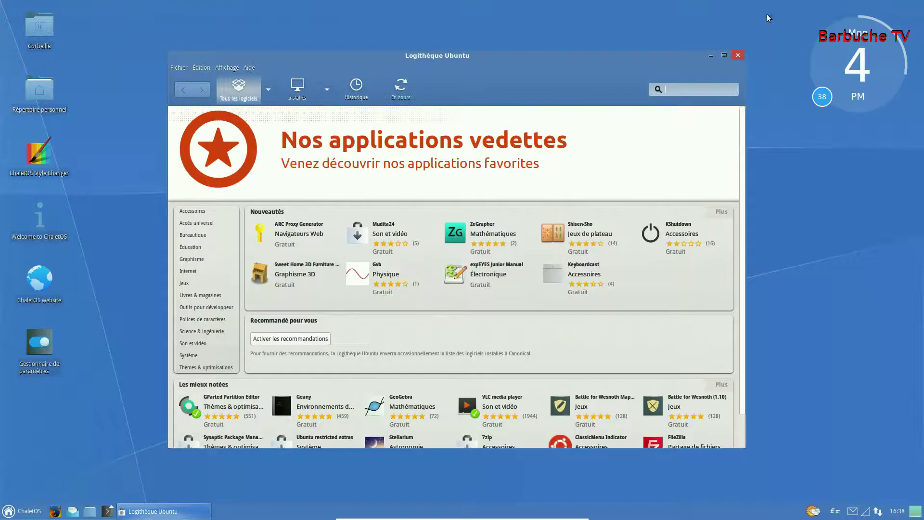
{"action": "left_click", "coordinate": [739, 56]}
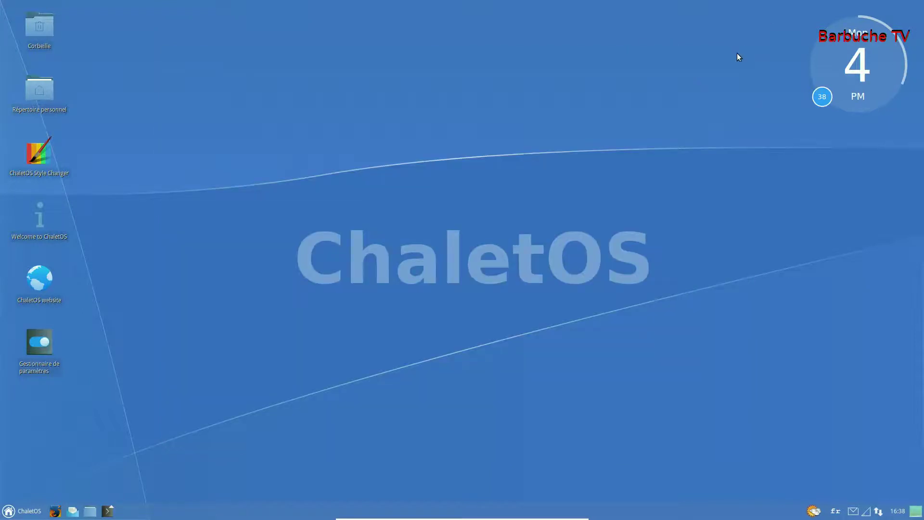
Review the applications in the Infographie, Bureau, Accessoires, Jeux and Internet categories of the application menu
{"action": "left_click", "coordinate": [16, 514]}
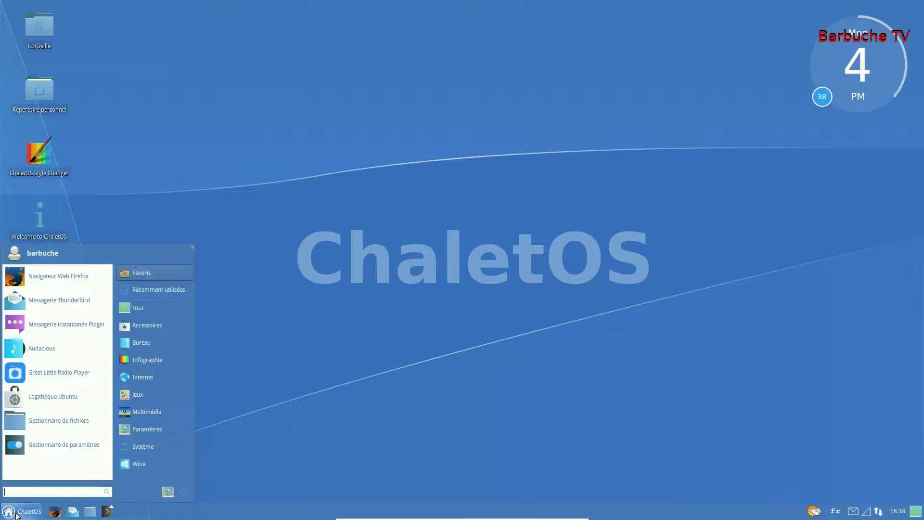
{"action": "left_click", "coordinate": [145, 360]}
{"action": "left_click", "coordinate": [148, 342]}
{"action": "left_click", "coordinate": [153, 364]}
{"action": "left_click", "coordinate": [157, 377]}
{"action": "left_click", "coordinate": [158, 390]}
{"action": "left_click", "coordinate": [156, 359]}
{"action": "left_click", "coordinate": [151, 325]}
{"action": "left_click", "coordinate": [150, 342]}
{"action": "left_click", "coordinate": [151, 395]}
{"action": "left_click", "coordinate": [151, 382]}
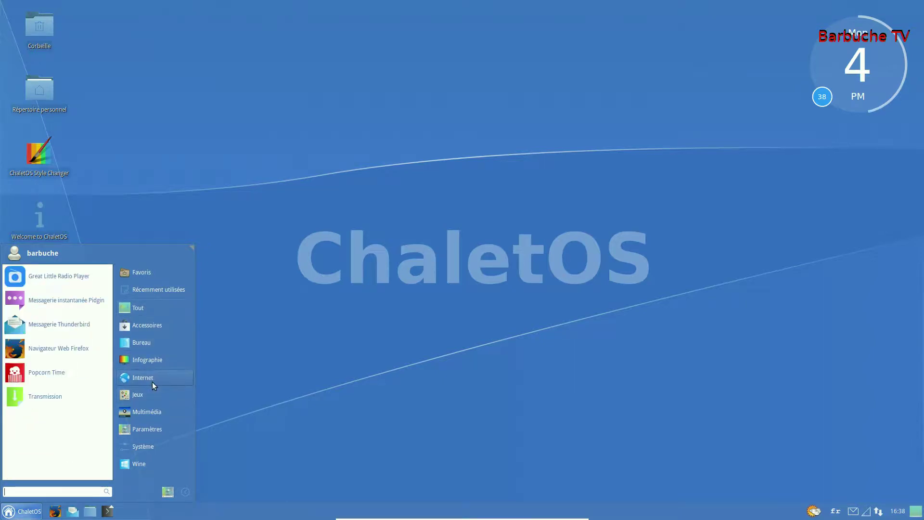
Launch Popcorn Time, view the details of the film Dracula Untold, and close the window
{"action": "left_click", "coordinate": [48, 373]}
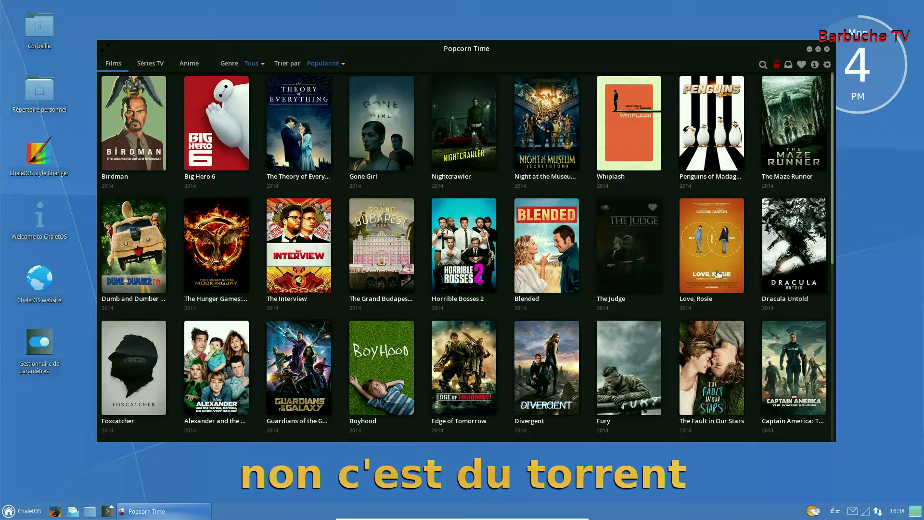
{"action": "left_click", "coordinate": [790, 251]}
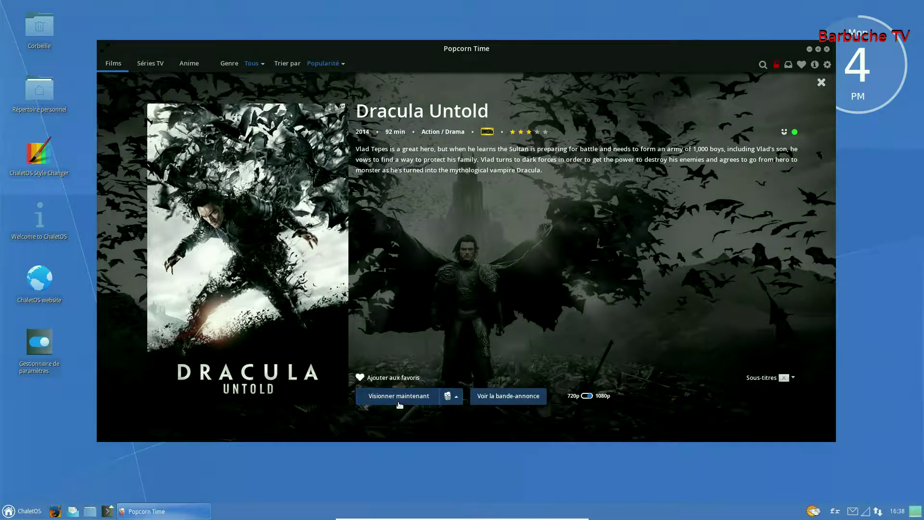
{"action": "left_click", "coordinate": [827, 49]}
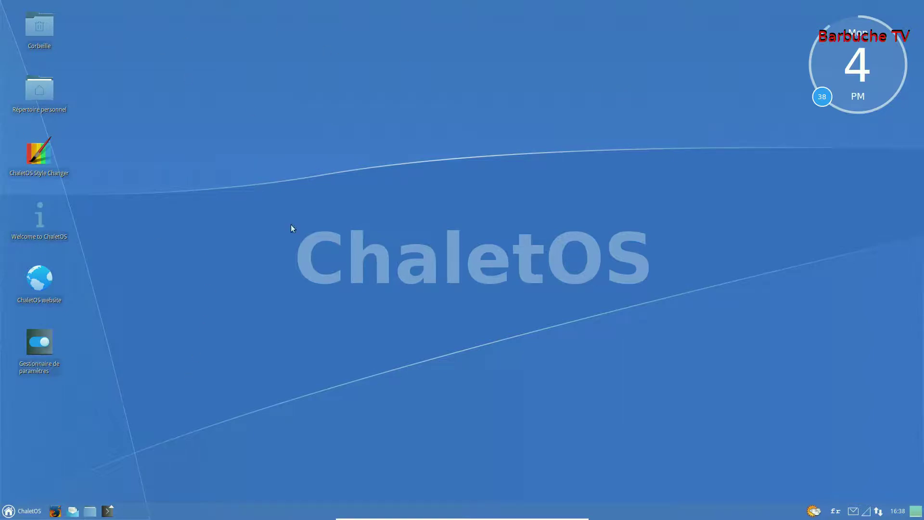
Open the ChaletOS Style Changer and apply the ChaletOS White desktop theme, checking its effect on the application menu
{"action": "double_click", "coordinate": [43, 160]}
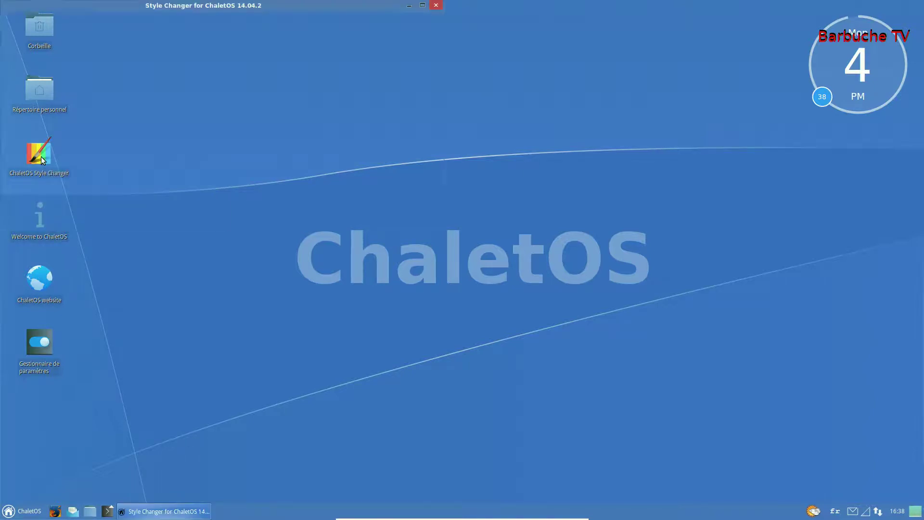
{"action": "left_click_drag", "start_coordinate": [165, 6], "coordinate": [363, 47]}
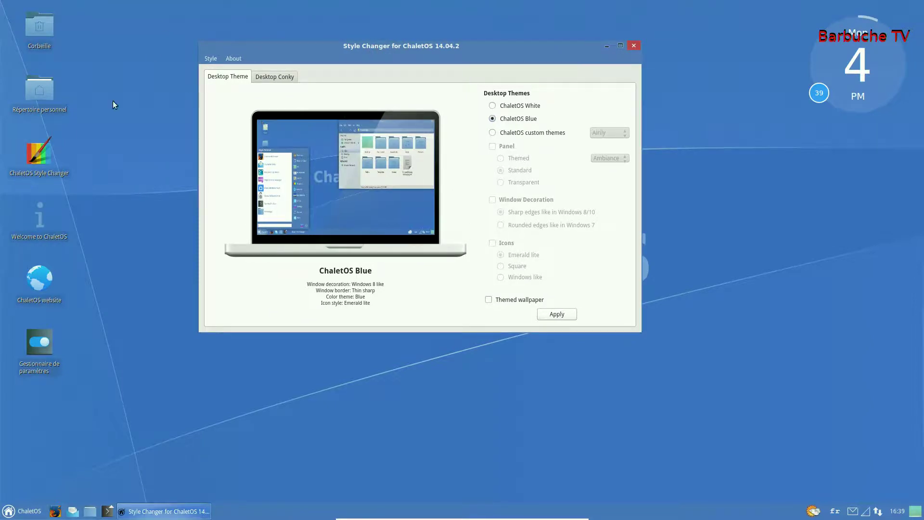
{"action": "left_click", "coordinate": [492, 106]}
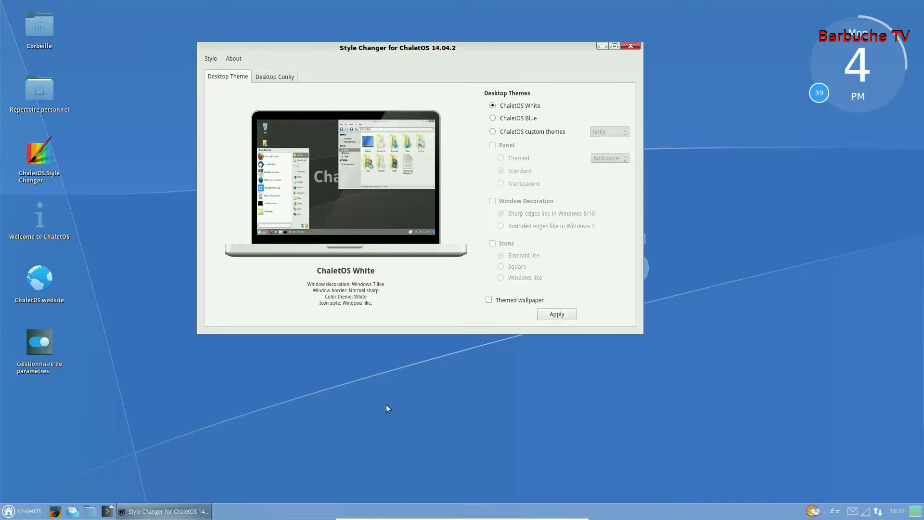
{"action": "left_click", "coordinate": [25, 509]}
{"action": "left_click", "coordinate": [31, 511]}
Switch to ChaletOS custom themes, apply a transparent panel, and check how the application menu looks
{"action": "left_click", "coordinate": [492, 131]}
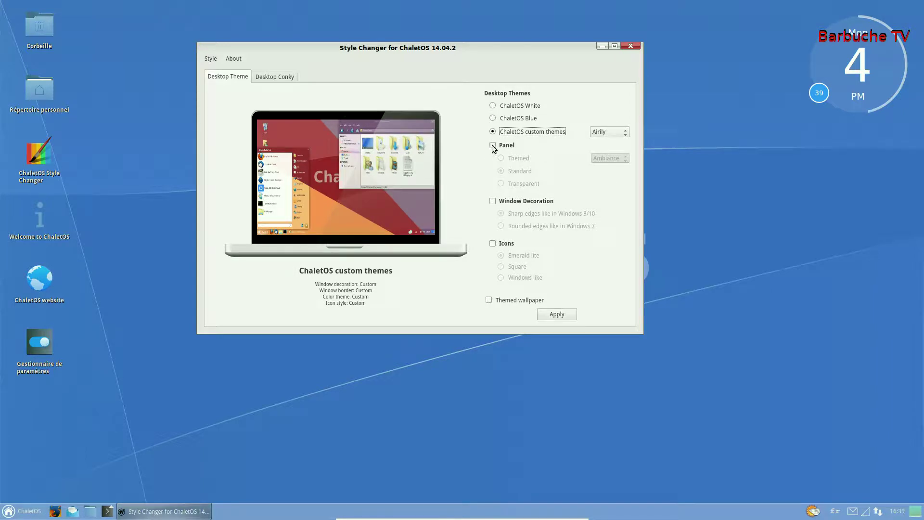
{"action": "left_click", "coordinate": [29, 512]}
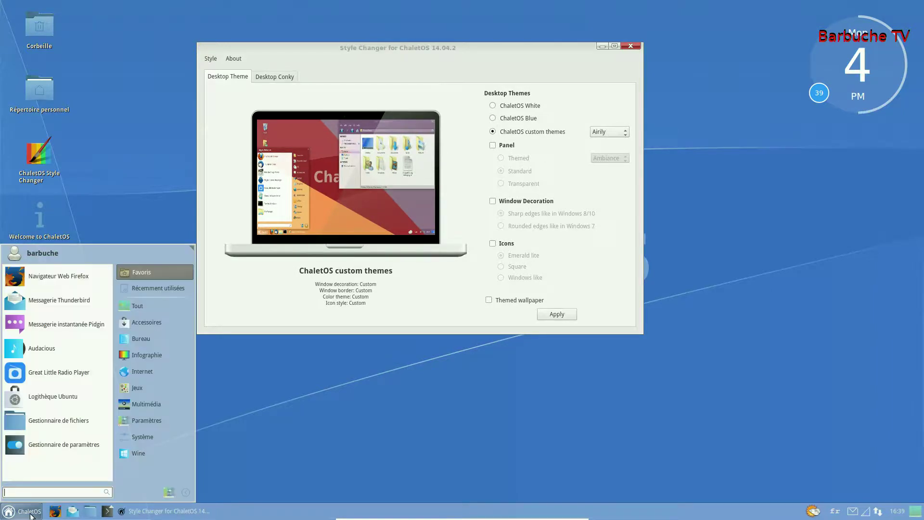
{"action": "left_click", "coordinate": [496, 149]}
{"action": "left_click", "coordinate": [493, 146]}
{"action": "left_click", "coordinate": [501, 183]}
{"action": "left_click", "coordinate": [10, 511]}
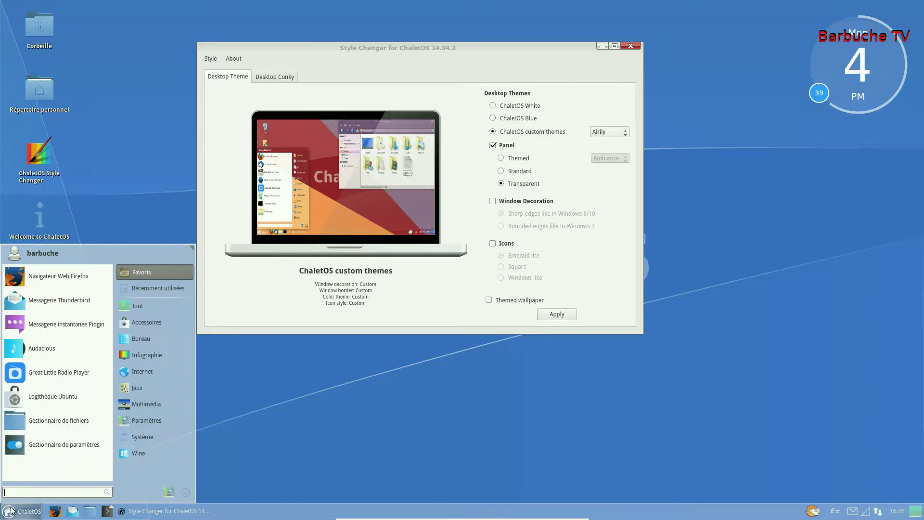
{"action": "left_click", "coordinate": [562, 319]}
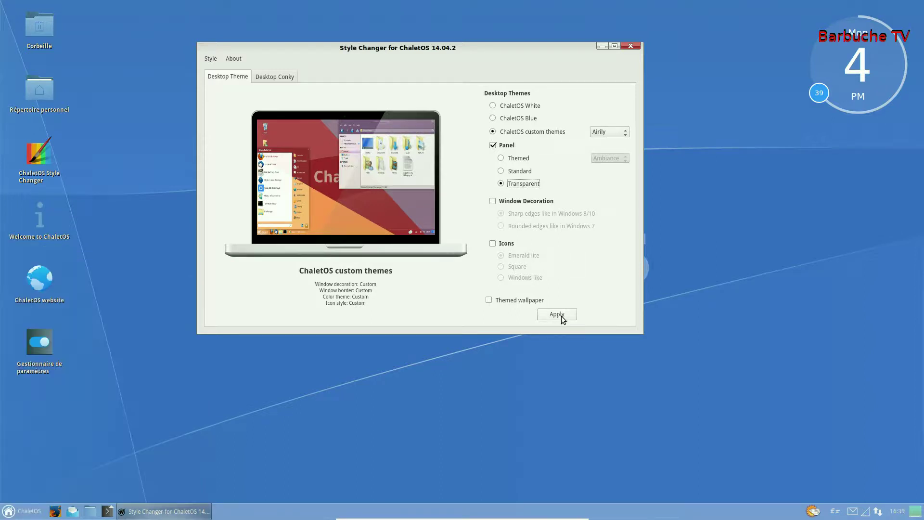
{"action": "left_click", "coordinate": [561, 318]}
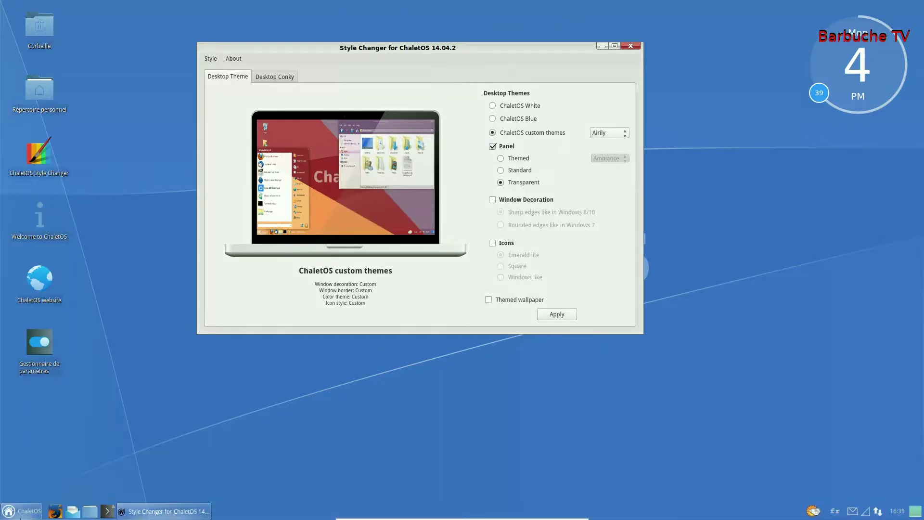
{"action": "left_click", "coordinate": [28, 511]}
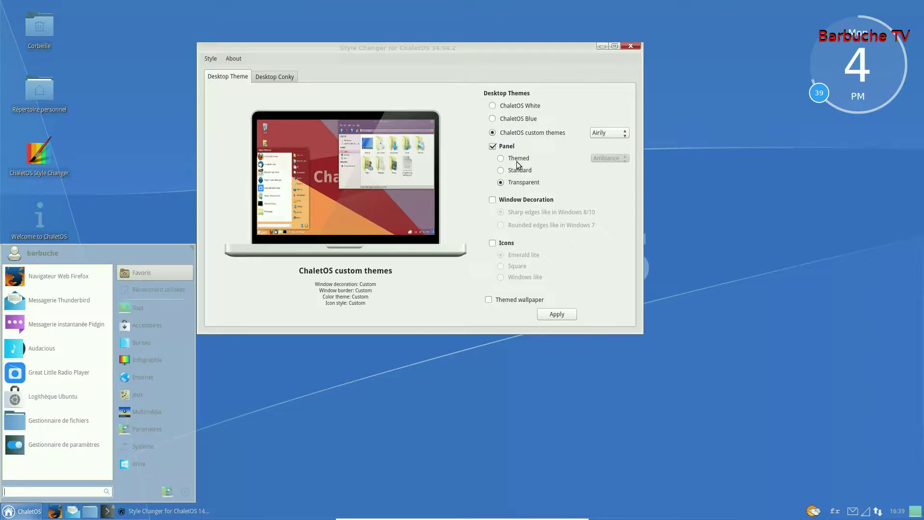
Apply the themed panel style with the Ambiance colour scheme and check the panel and application menu
{"action": "left_click", "coordinate": [501, 164]}
{"action": "left_click", "coordinate": [501, 170]}
{"action": "left_click", "coordinate": [501, 158]}
{"action": "left_click", "coordinate": [545, 314]}
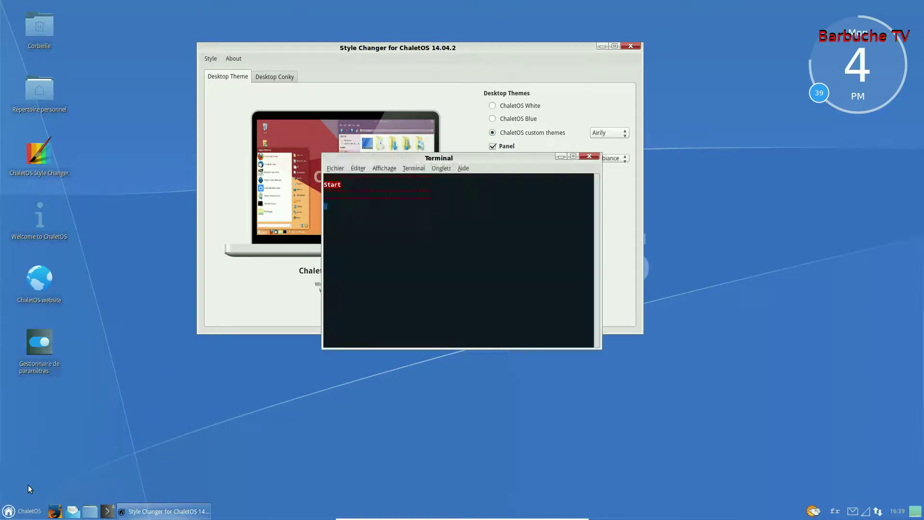
{"action": "left_click", "coordinate": [8, 511]}
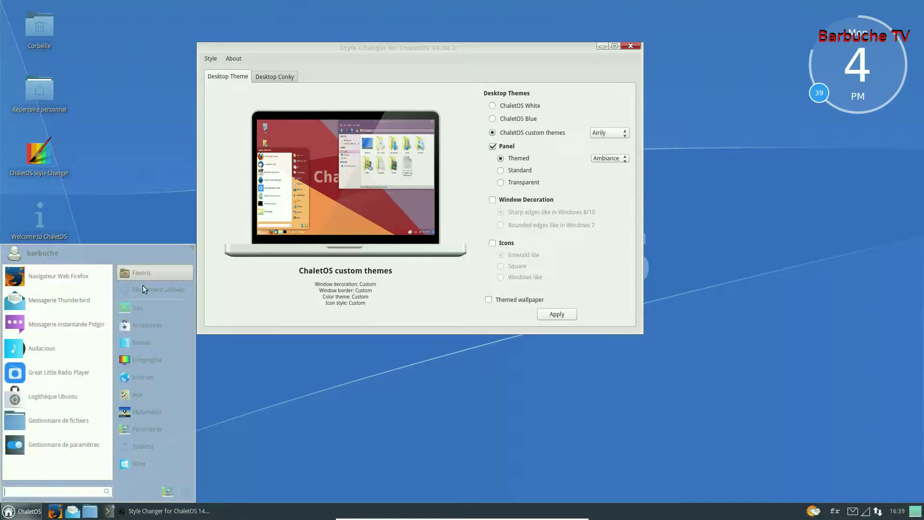
Set the themed panel's colour scheme to Beige and apply it
{"action": "left_click", "coordinate": [504, 171]}
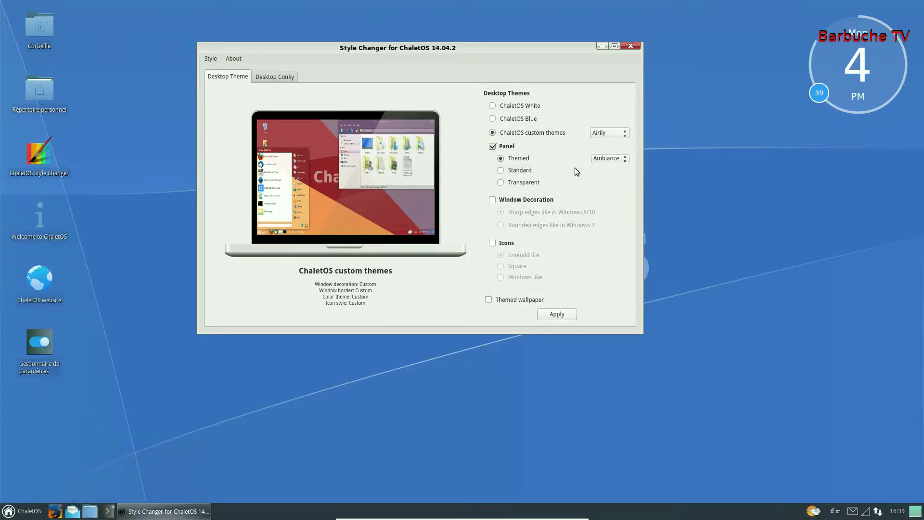
{"action": "left_click", "coordinate": [501, 170]}
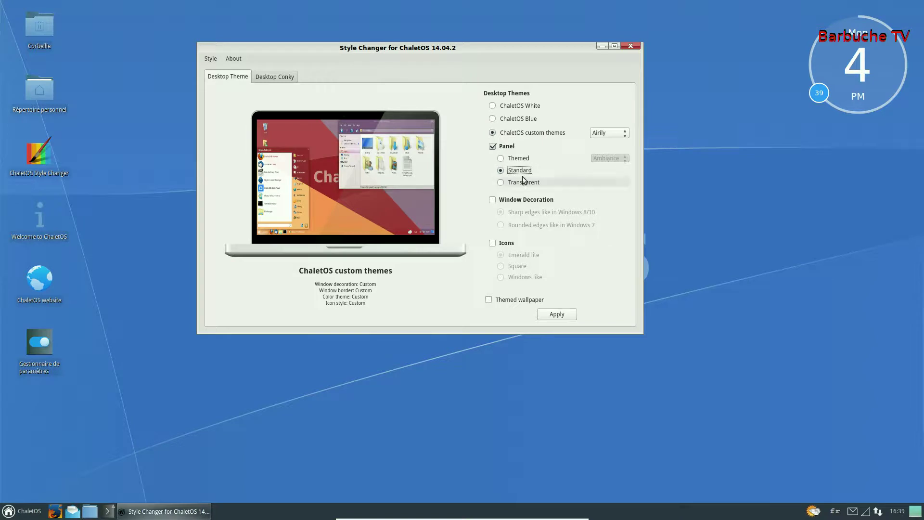
{"action": "left_click", "coordinate": [499, 159]}
{"action": "left_click", "coordinate": [608, 159]}
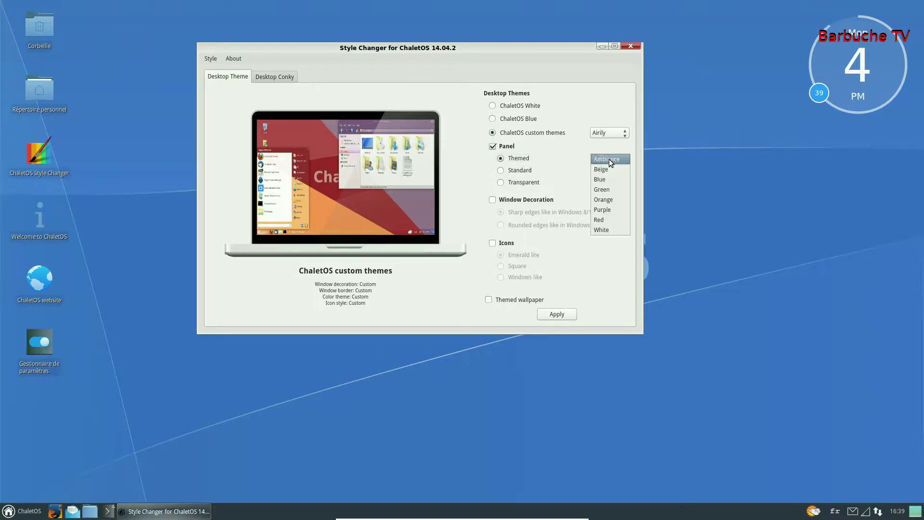
{"action": "left_click", "coordinate": [605, 171]}
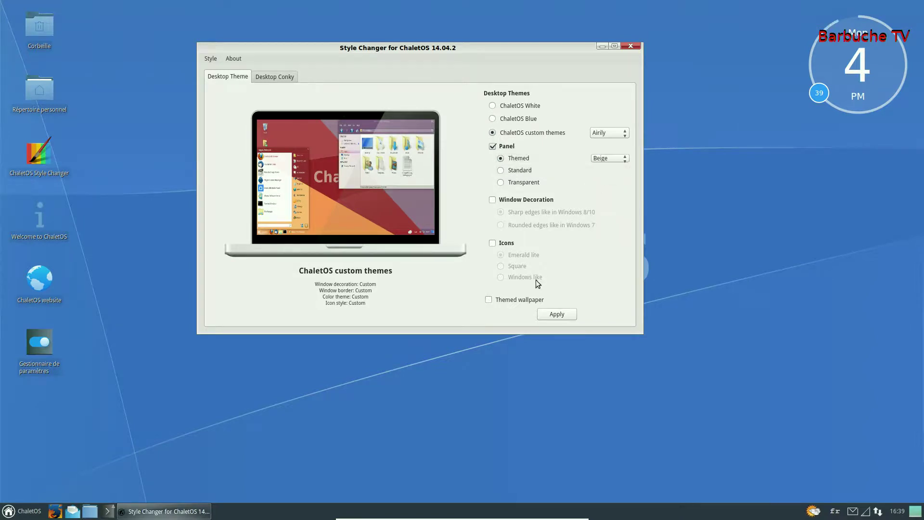
{"action": "left_click", "coordinate": [557, 315]}
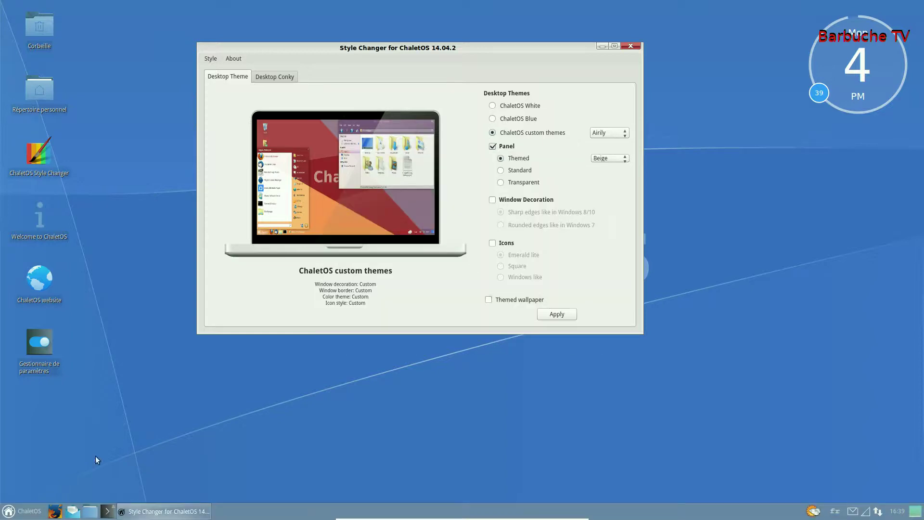
Restore the ChaletOS Blue desktop theme and close the Style Changer
{"action": "left_click", "coordinate": [493, 244]}
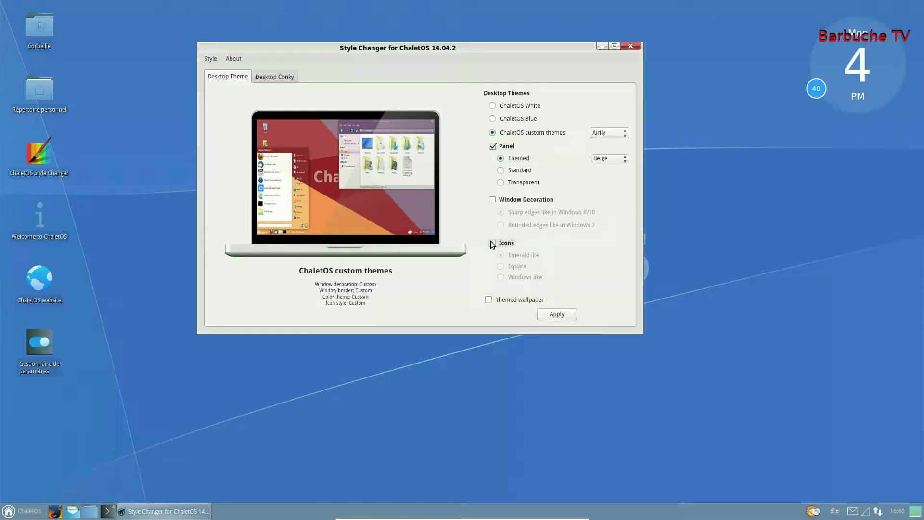
{"action": "left_click", "coordinate": [493, 243]}
{"action": "left_click", "coordinate": [504, 172]}
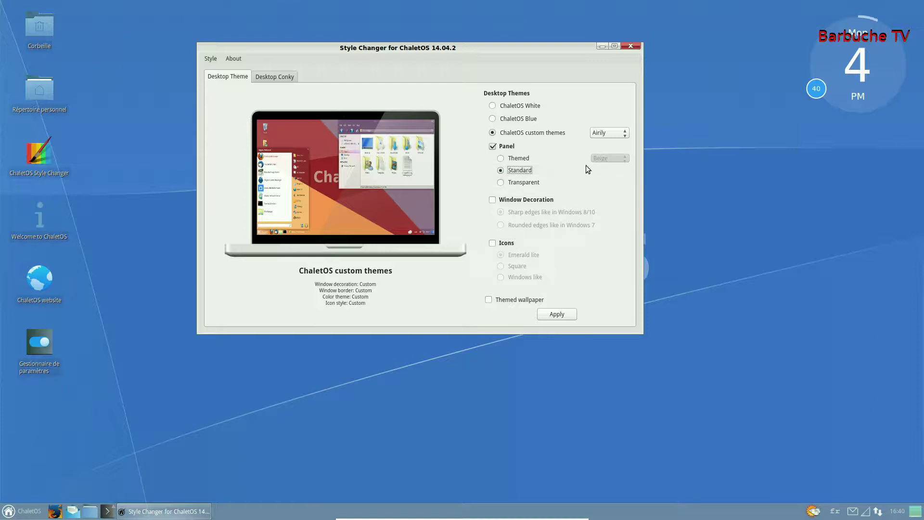
{"action": "left_click", "coordinate": [502, 171]}
{"action": "left_click", "coordinate": [493, 119]}
{"action": "left_click", "coordinate": [554, 313]}
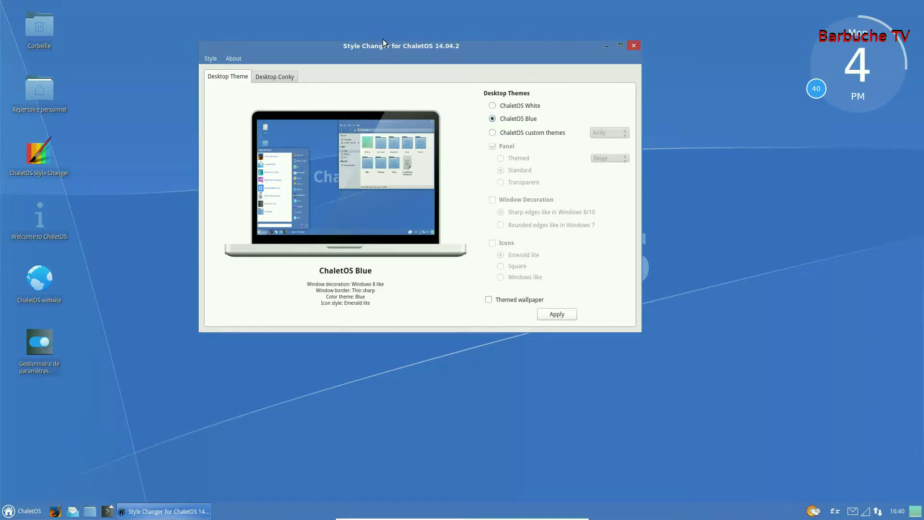
{"action": "left_click", "coordinate": [633, 47]}
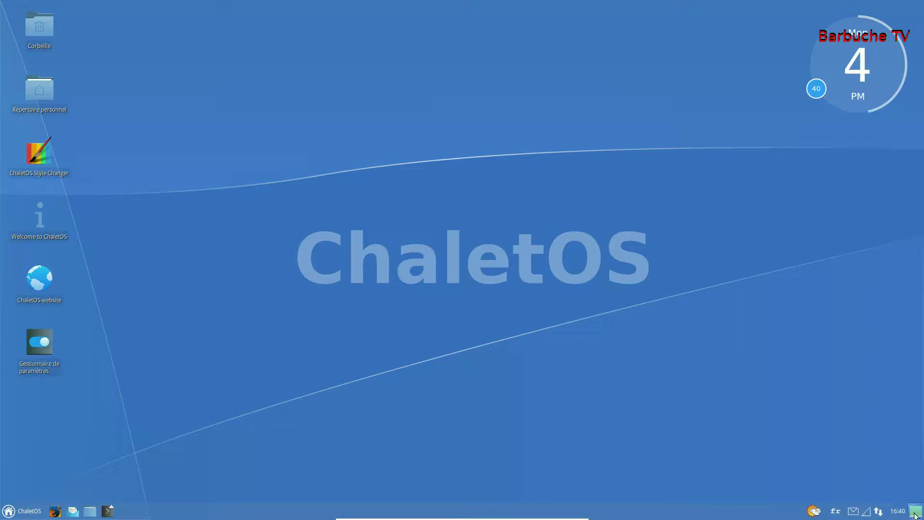
Check the network and clock indicators, and view the weather report before closing it
{"action": "left_click", "coordinate": [880, 514]}
{"action": "left_click", "coordinate": [880, 514]}
{"action": "left_click", "coordinate": [898, 512]}
{"action": "left_click", "coordinate": [898, 512]}
{"action": "left_click", "coordinate": [815, 512]}
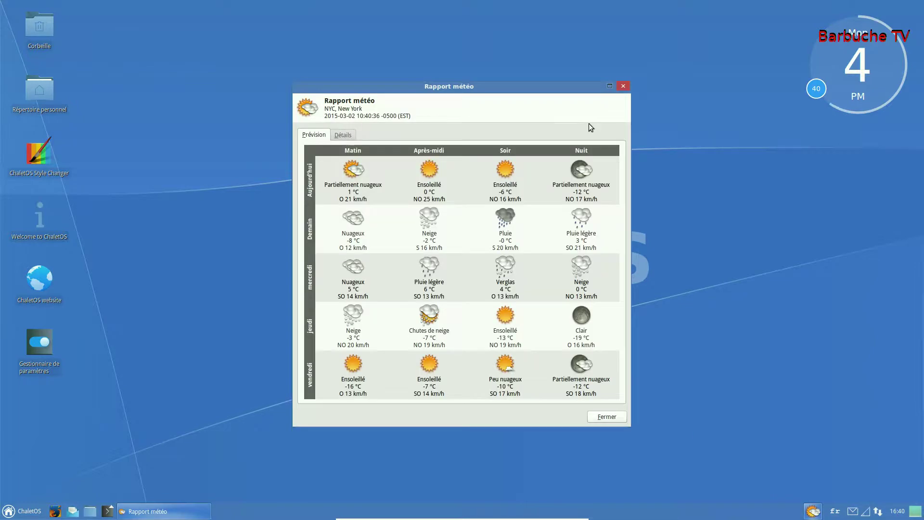
{"action": "left_click", "coordinate": [622, 86]}
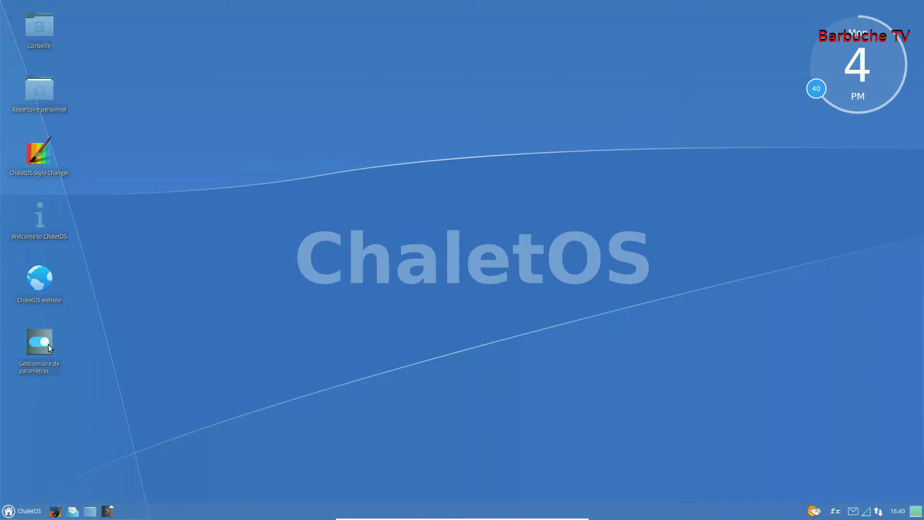
Open the complete system settings and look over the Personnel, Matériel, Système and Autres sections
{"action": "left_click", "coordinate": [33, 372]}
{"action": "left_click", "coordinate": [6, 511]}
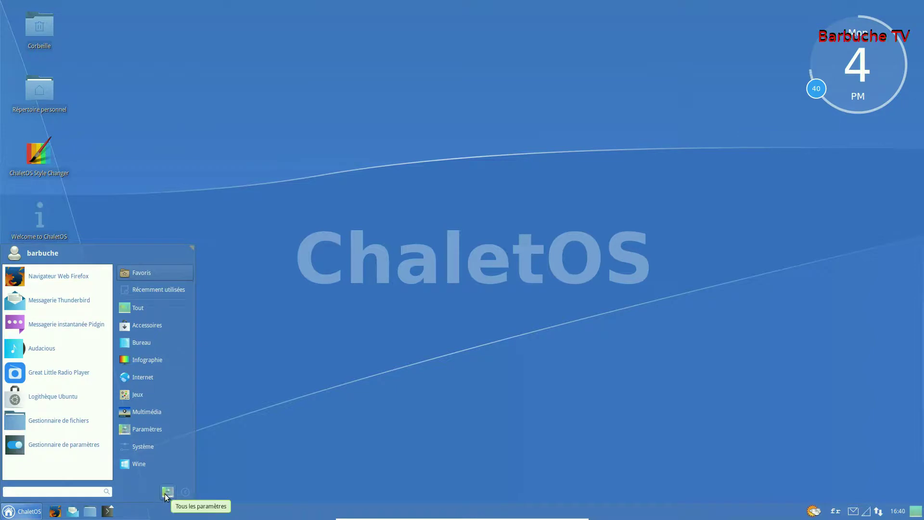
{"action": "left_click", "coordinate": [165, 494]}
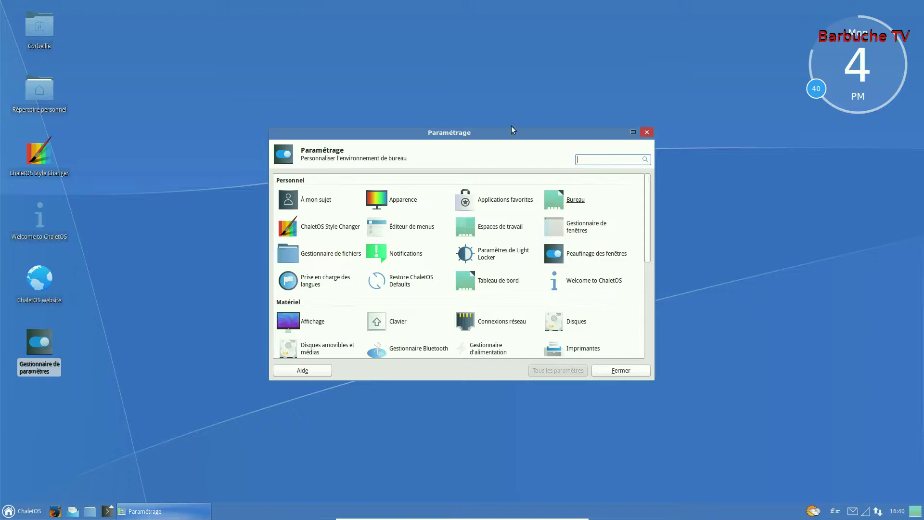
{"action": "scroll", "coordinate": [422, 217], "scroll_direction": "down", "scroll_amount": 2}
{"action": "scroll", "coordinate": [413, 278], "scroll_direction": "down", "scroll_amount": 5}
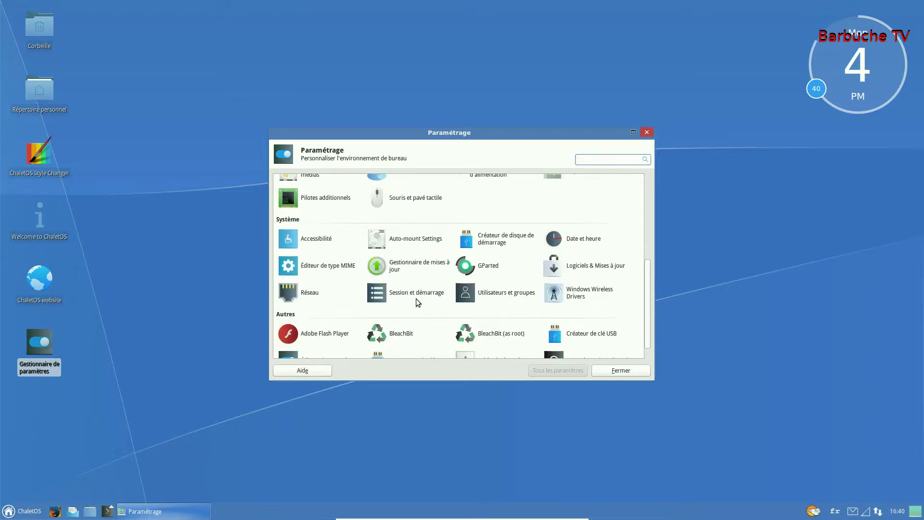
{"action": "scroll", "coordinate": [434, 314], "scroll_direction": "up", "scroll_amount": 7}
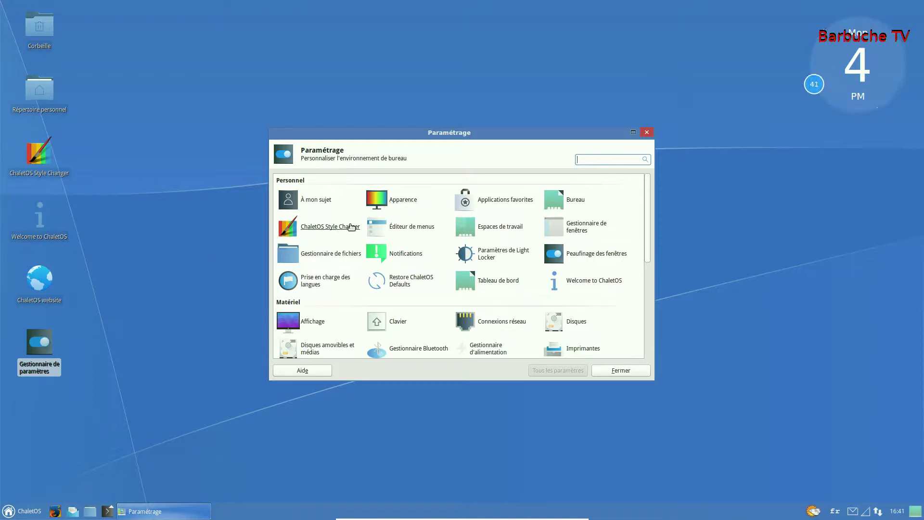
View the available desktop styles in the Apparence settings, return to all settings, and close the window
{"action": "double_click", "coordinate": [402, 201]}
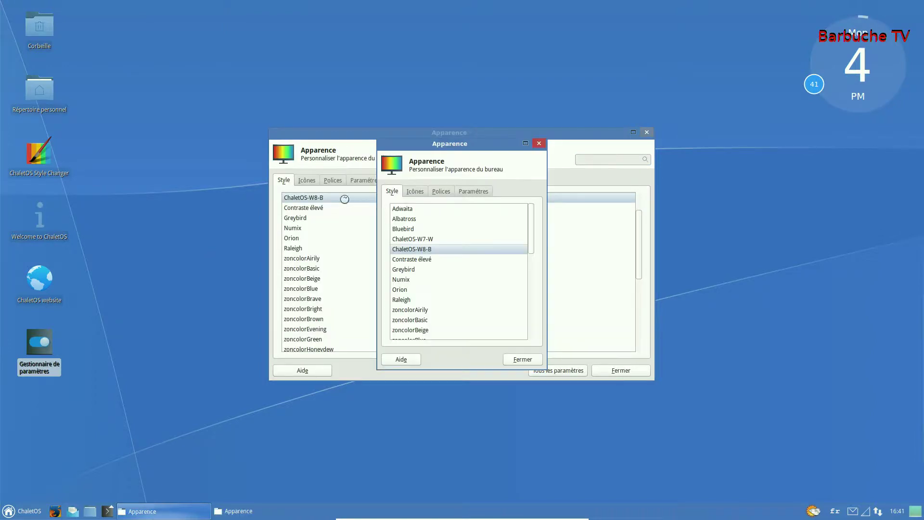
{"action": "left_click", "coordinate": [538, 143]}
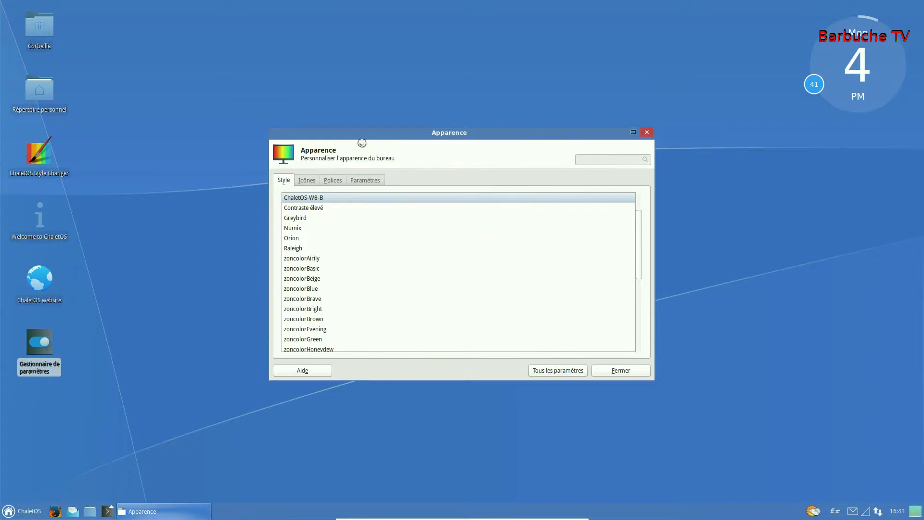
{"action": "left_click", "coordinate": [561, 370]}
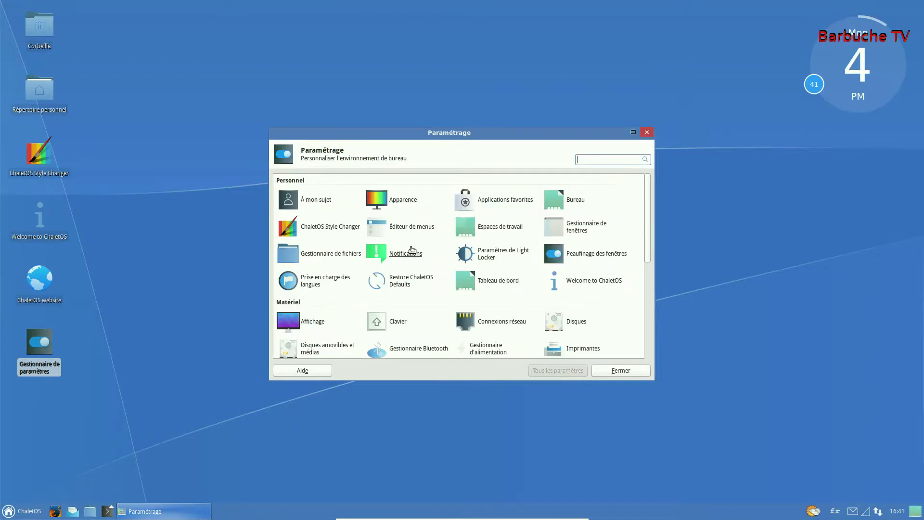
{"action": "left_click", "coordinate": [646, 132]}
View the general properties of the Desktop folder and close them
{"action": "right_click", "coordinate": [398, 219]}
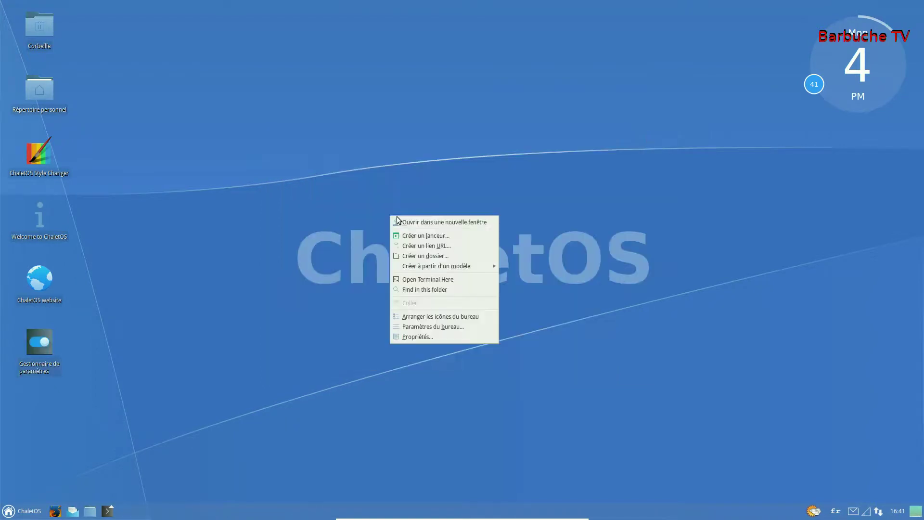
{"action": "left_click", "coordinate": [412, 337]}
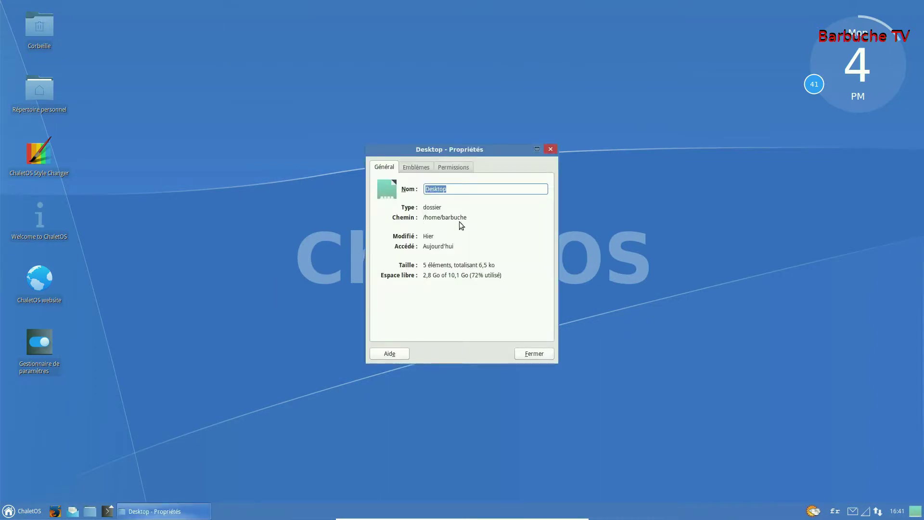
{"action": "left_click", "coordinate": [548, 151]}
Open the desktop settings, apply the ChaletOS 01.png wallpaper, and move the settings window aside to reveal the background
{"action": "right_click", "coordinate": [449, 180]}
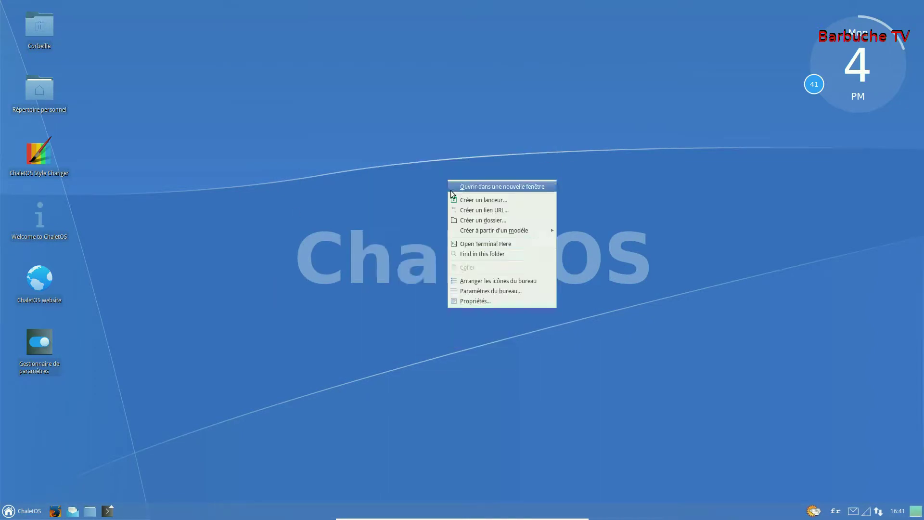
{"action": "left_click", "coordinate": [472, 290]}
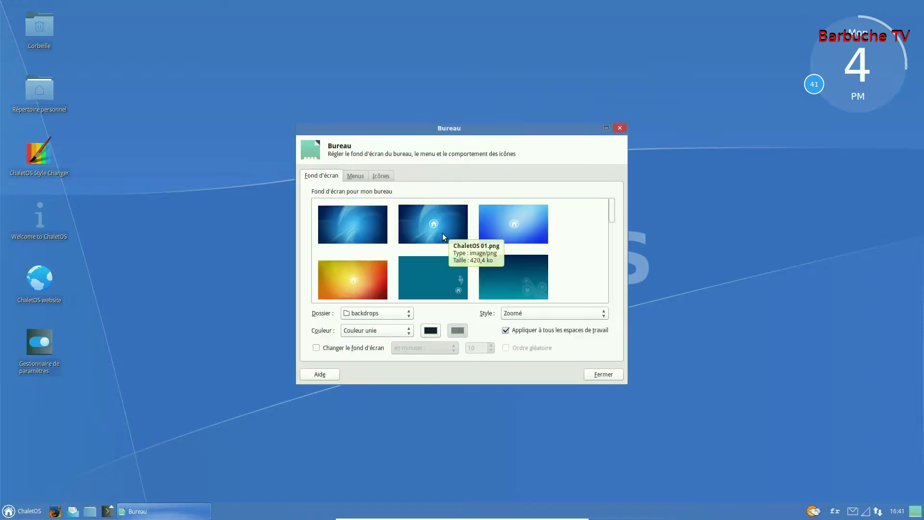
{"action": "left_click", "coordinate": [436, 232]}
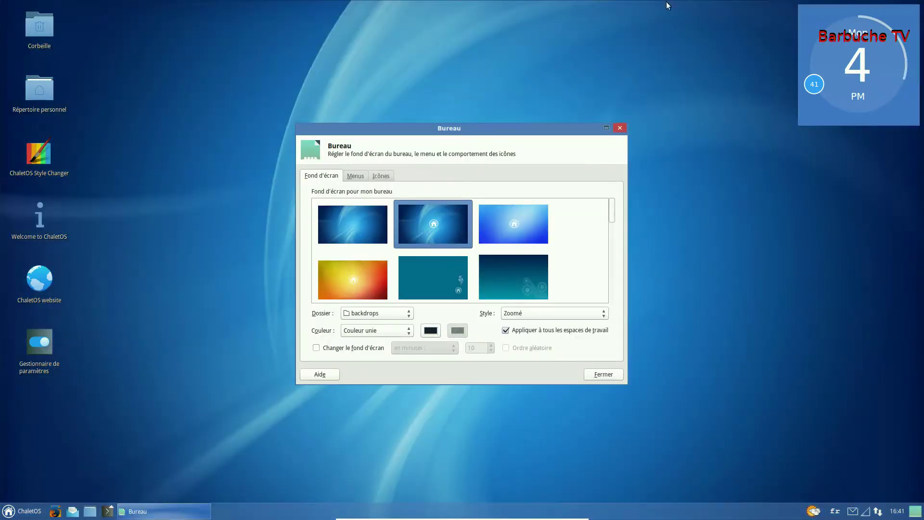
{"action": "left_click_drag", "start_coordinate": [515, 127], "coordinate": [797, 353]}
{"action": "left_click_drag", "start_coordinate": [778, 308], "coordinate": [726, 122]}
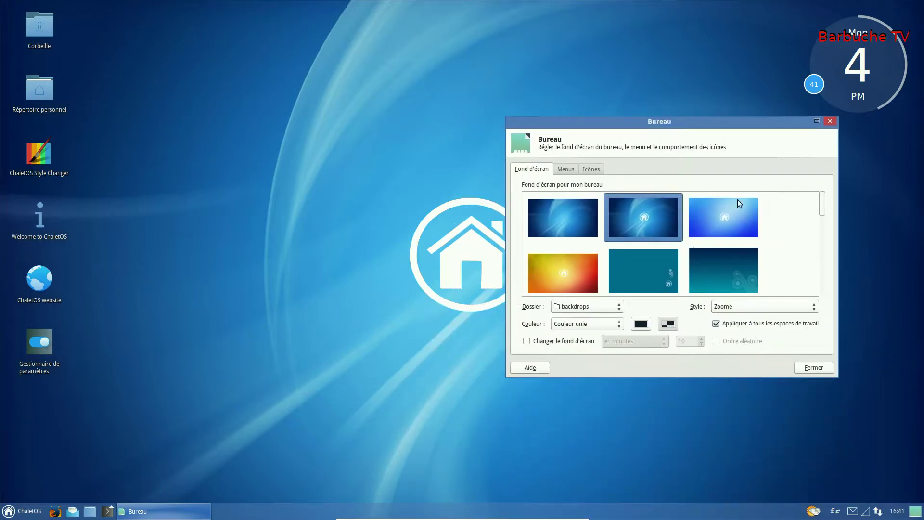
Try the light blue house wallpaper and the wallpaper with clouds over green hills, moving the settings window to view each
{"action": "left_click", "coordinate": [729, 217]}
{"action": "left_click_drag", "start_coordinate": [687, 121], "coordinate": [699, 94]}
{"action": "scroll", "coordinate": [686, 207], "scroll_direction": "down", "scroll_amount": 5}
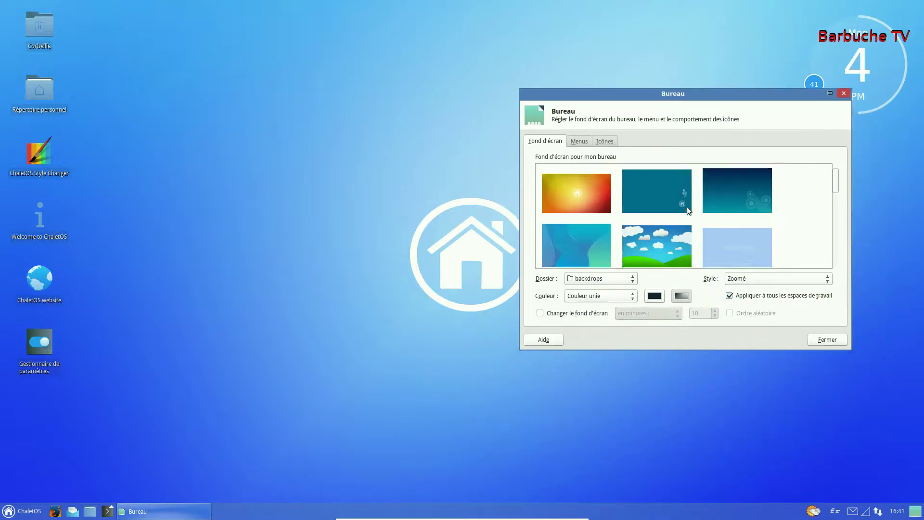
{"action": "left_click", "coordinate": [668, 211]}
{"action": "left_click_drag", "start_coordinate": [675, 99], "coordinate": [488, 114]}
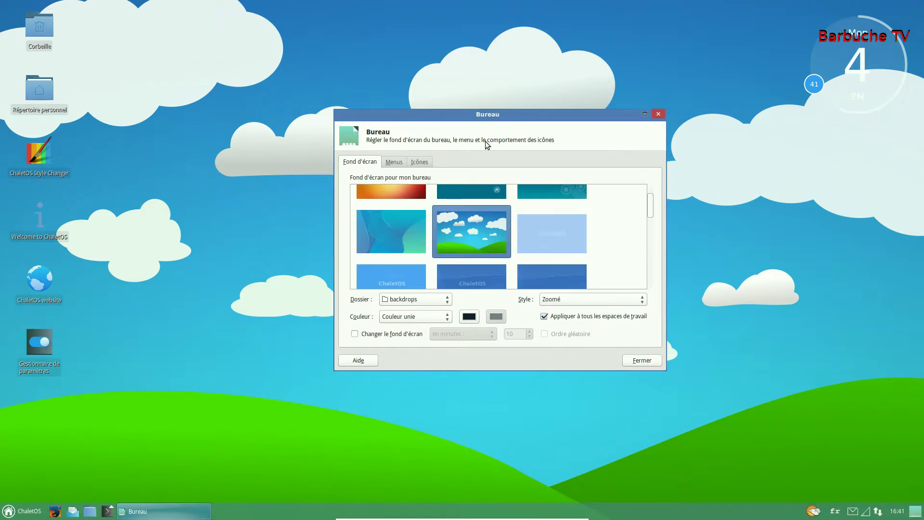
Set the wallpaper back to ChaletOS 01.png and close the desktop settings
{"action": "scroll", "coordinate": [481, 235], "scroll_direction": "up", "scroll_amount": 5}
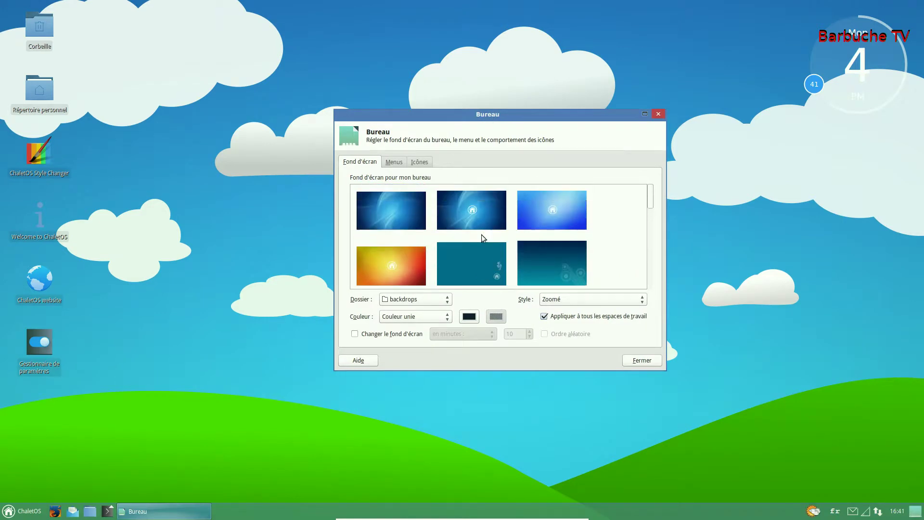
{"action": "left_click", "coordinate": [478, 206]}
{"action": "left_click", "coordinate": [640, 360]}
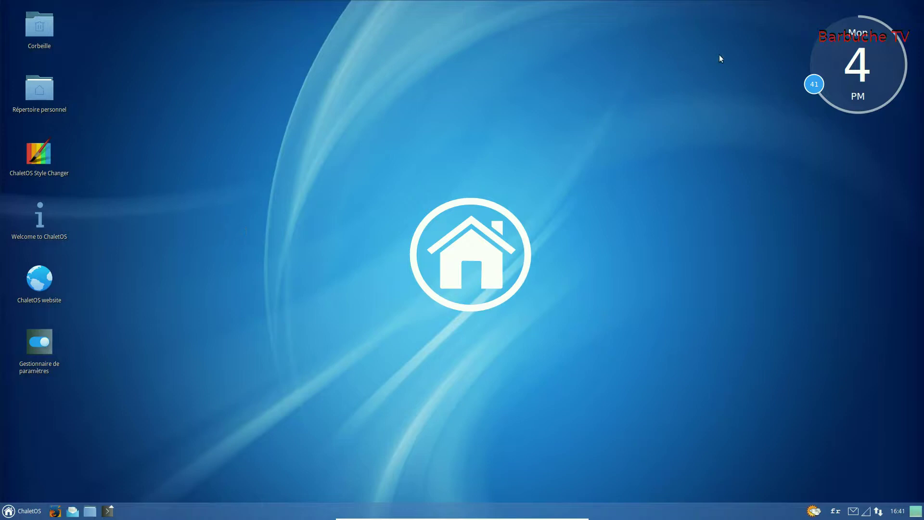
Open the ChaletOS Style Changer and apply the No Conky style to the desktop
{"action": "double_click", "coordinate": [42, 156]}
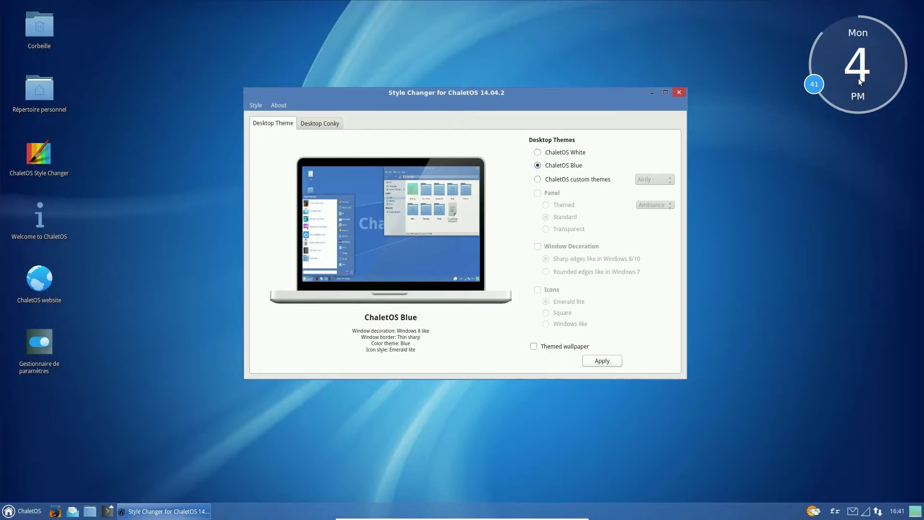
{"action": "left_click", "coordinate": [320, 123]}
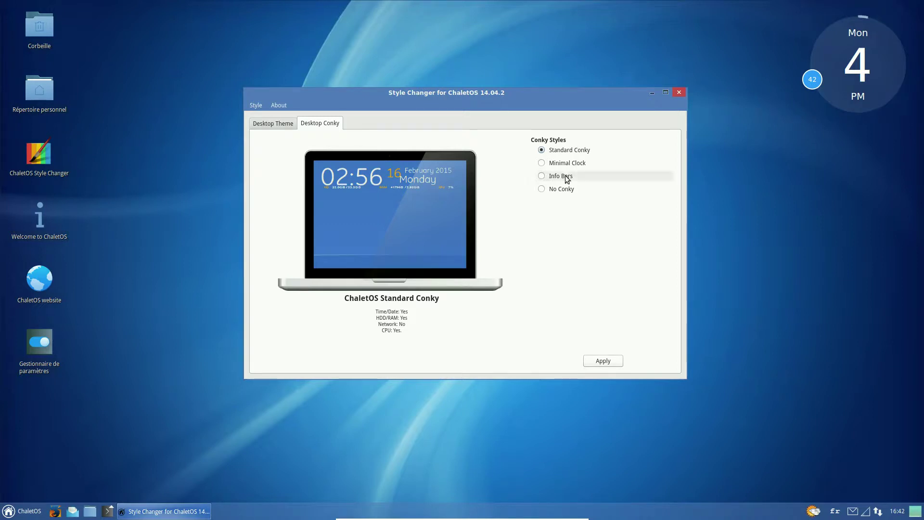
{"action": "left_click", "coordinate": [543, 190]}
{"action": "left_click", "coordinate": [592, 362]}
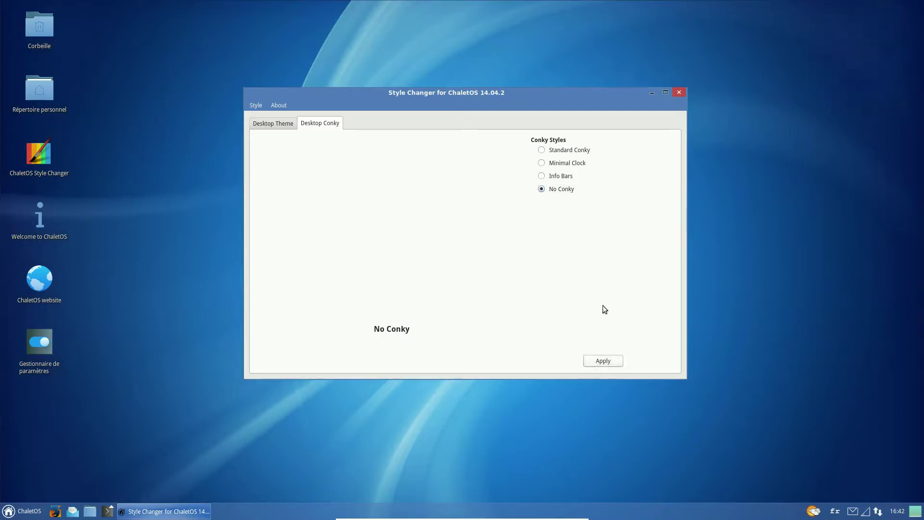
Try the Standard Conky style on the desktop, followed by the Minimal Clock style
{"action": "left_click", "coordinate": [544, 151]}
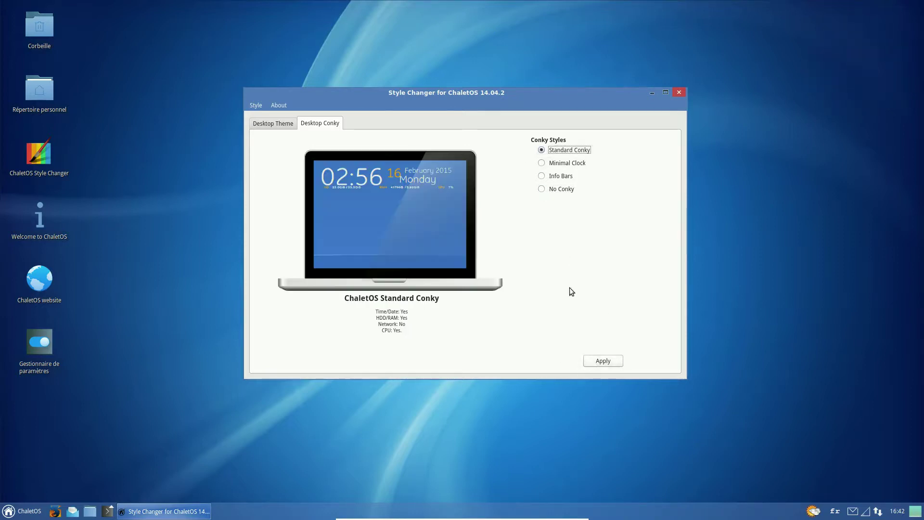
{"action": "left_click", "coordinate": [602, 365]}
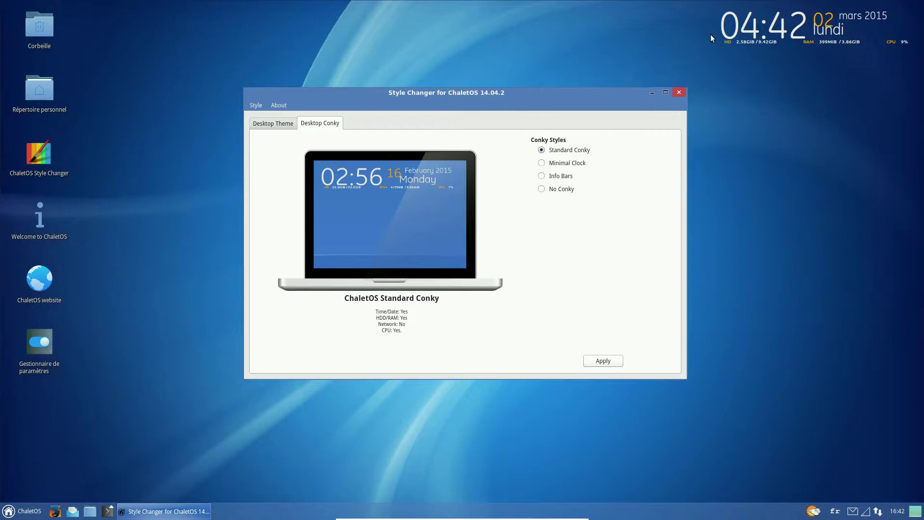
{"action": "left_click", "coordinate": [543, 163]}
{"action": "left_click", "coordinate": [603, 361]}
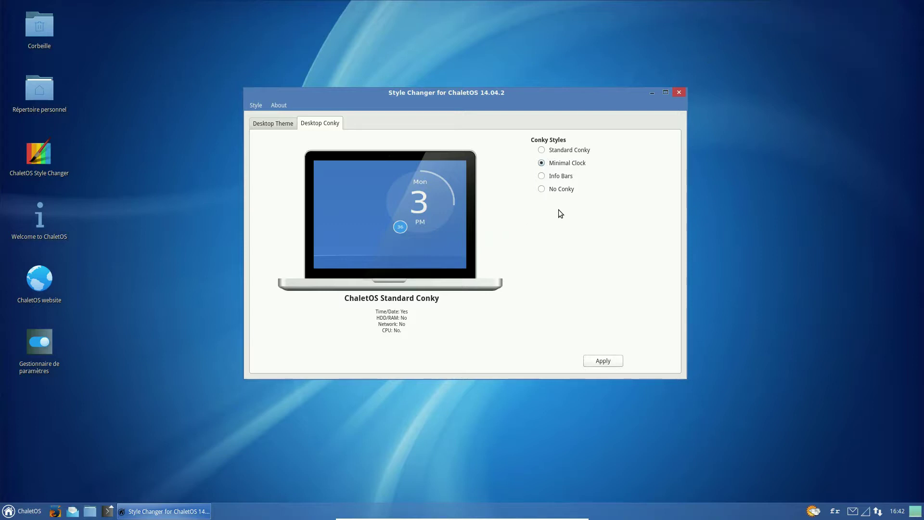
{"action": "left_click", "coordinate": [602, 361]}
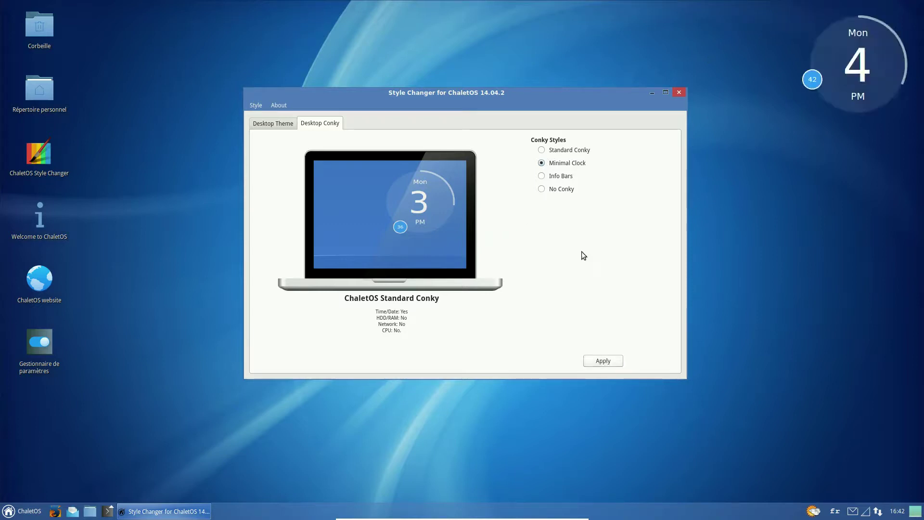
Try the Info Bars Conky style, and reapply the Minimal Clock style
{"action": "left_click", "coordinate": [542, 176]}
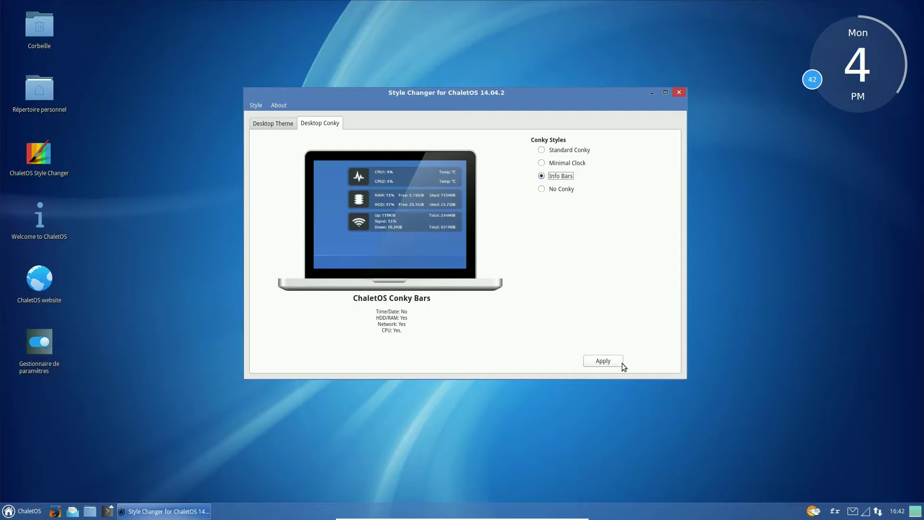
{"action": "left_click", "coordinate": [606, 362]}
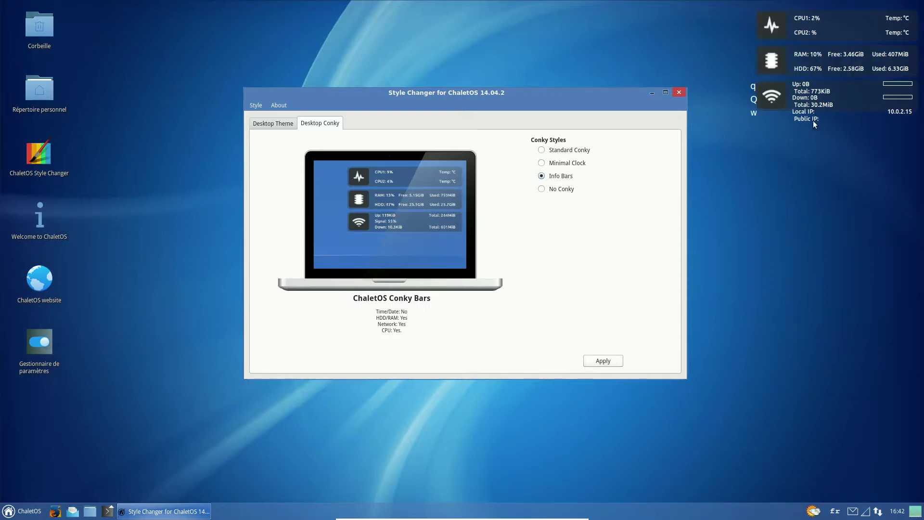
{"action": "left_click", "coordinate": [541, 163]}
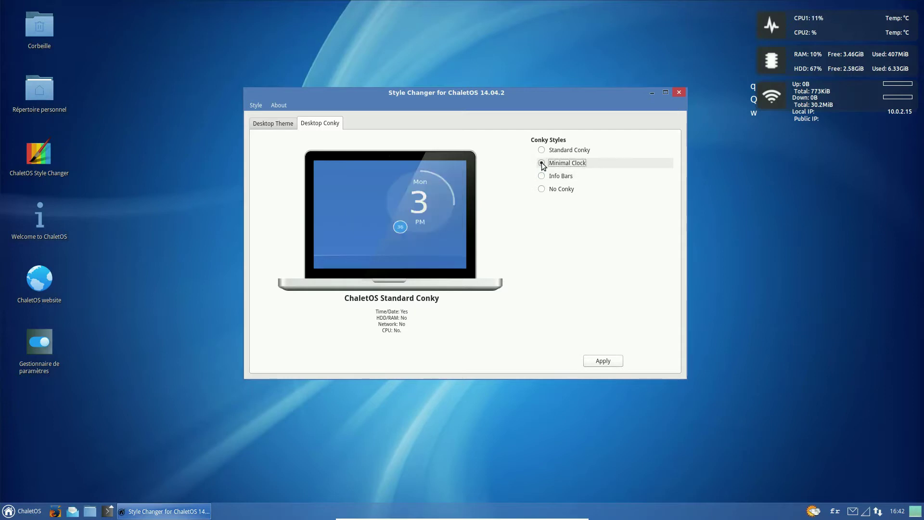
{"action": "left_click", "coordinate": [607, 360]}
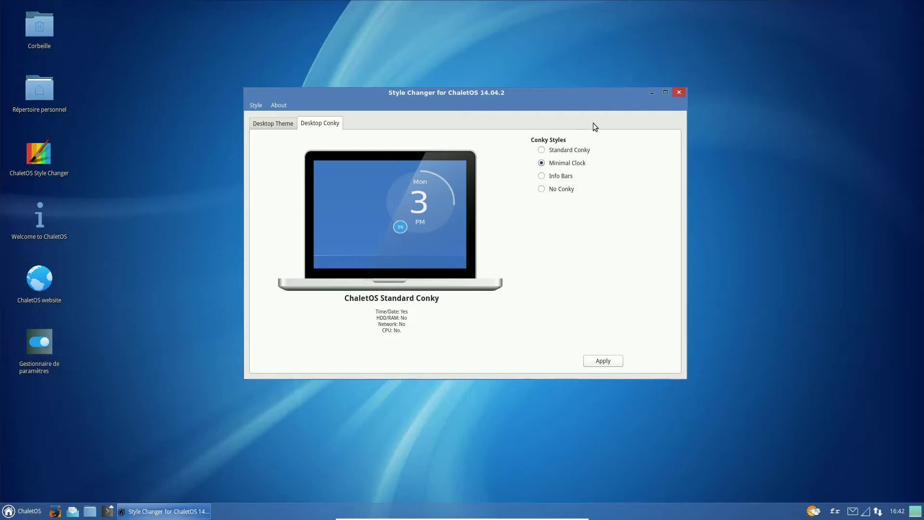
{"action": "left_click", "coordinate": [605, 361]}
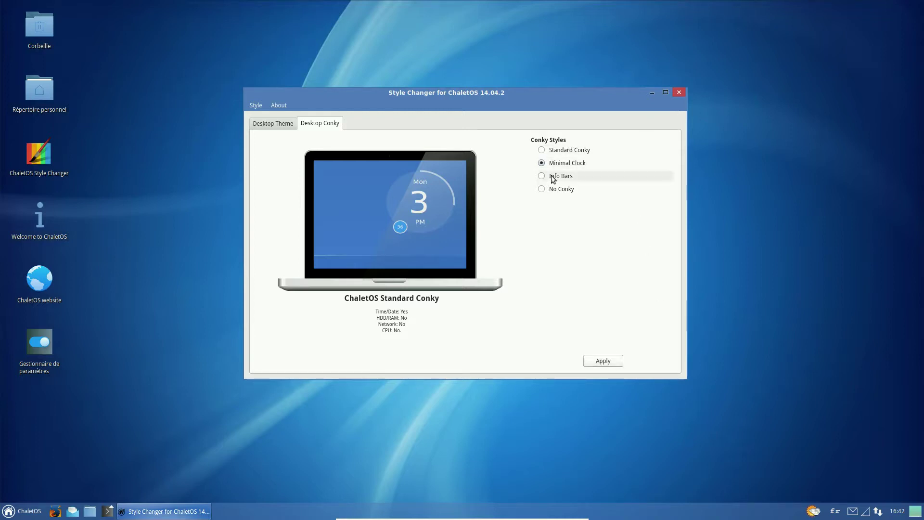
Apply the Standard Conky style and close the Style Changer
{"action": "left_click", "coordinate": [541, 150]}
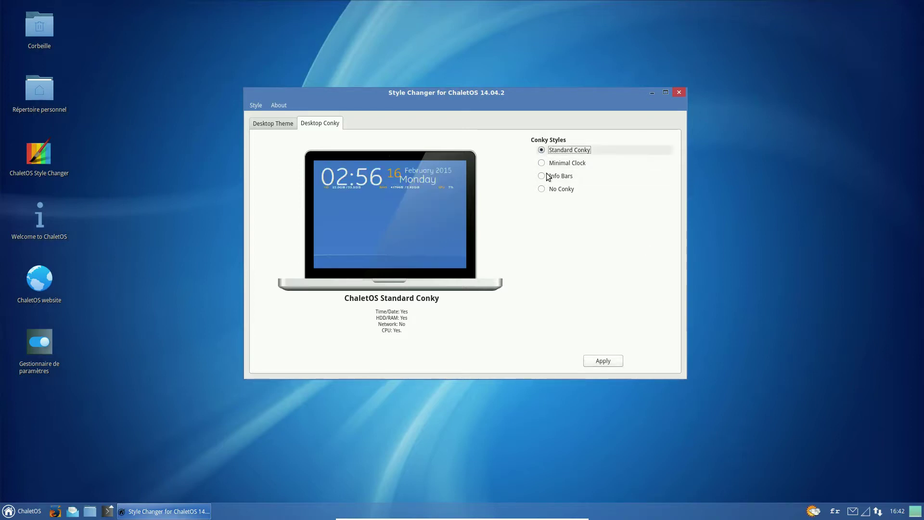
{"action": "left_click", "coordinate": [596, 364]}
{"action": "left_click", "coordinate": [682, 93]}
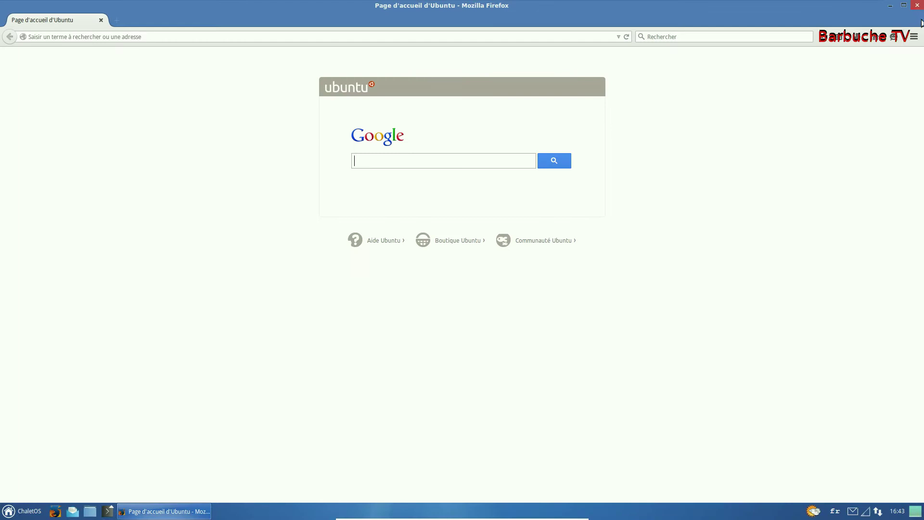
Close Firefox, view the home folder and the Thunar version information in the file manager, and close it
{"action": "left_click", "coordinate": [917, 6]}
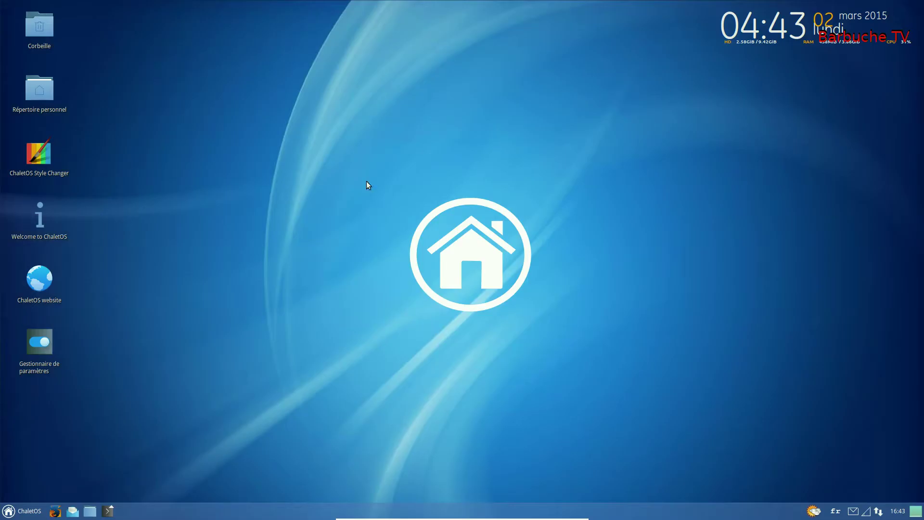
{"action": "left_click", "coordinate": [95, 512]}
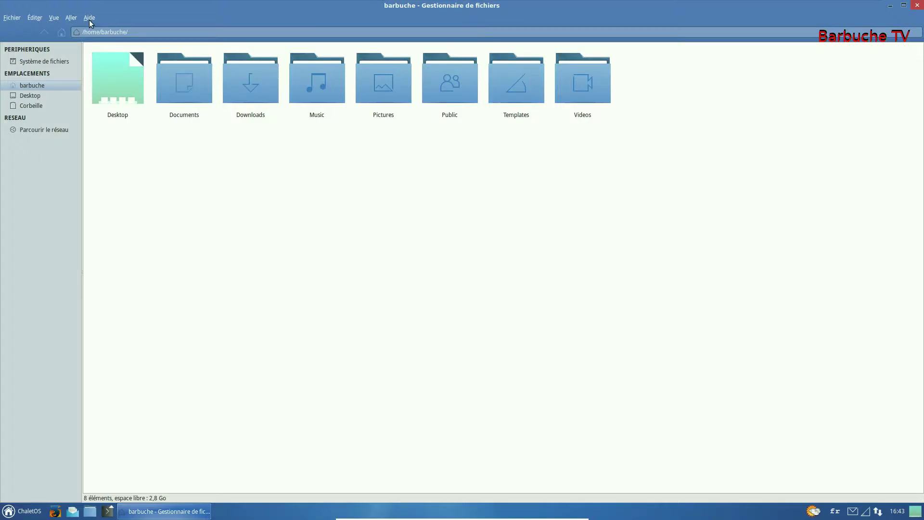
{"action": "left_click", "coordinate": [89, 18]}
{"action": "left_click", "coordinate": [97, 39]}
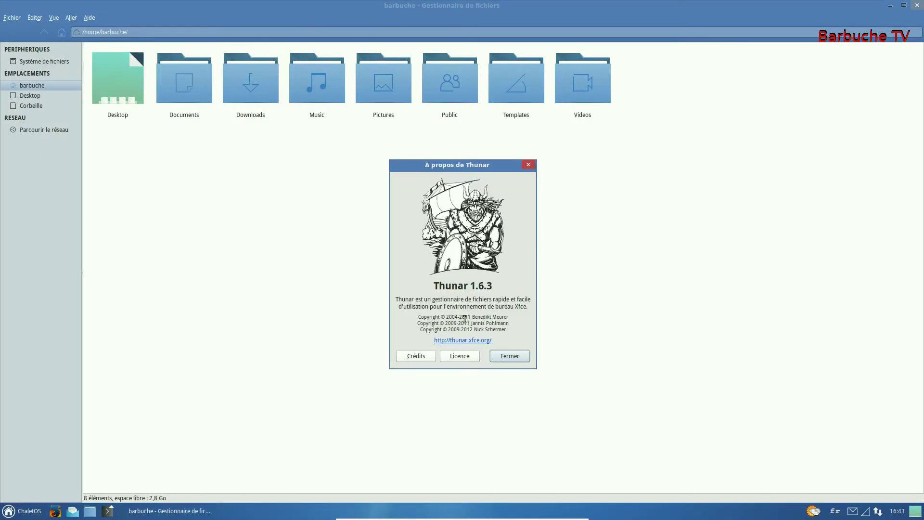
{"action": "left_click", "coordinate": [528, 164]}
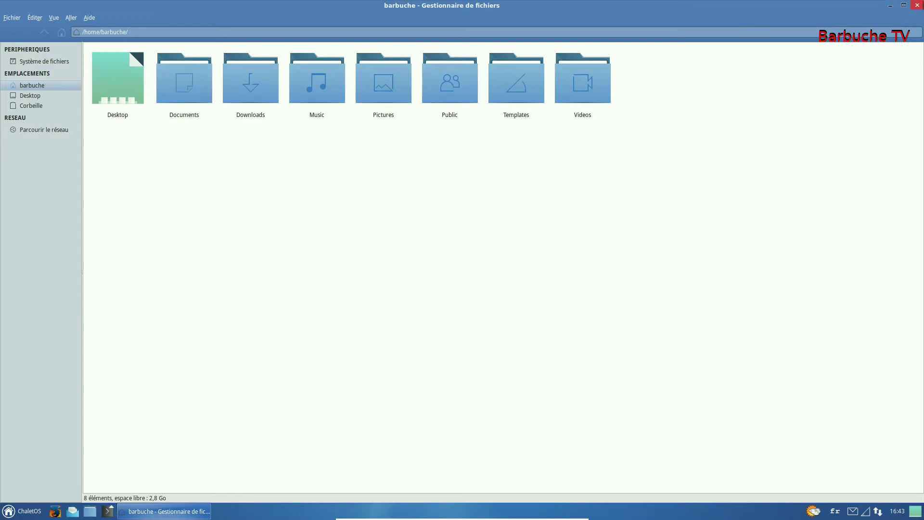
{"action": "left_click", "coordinate": [917, 5]}
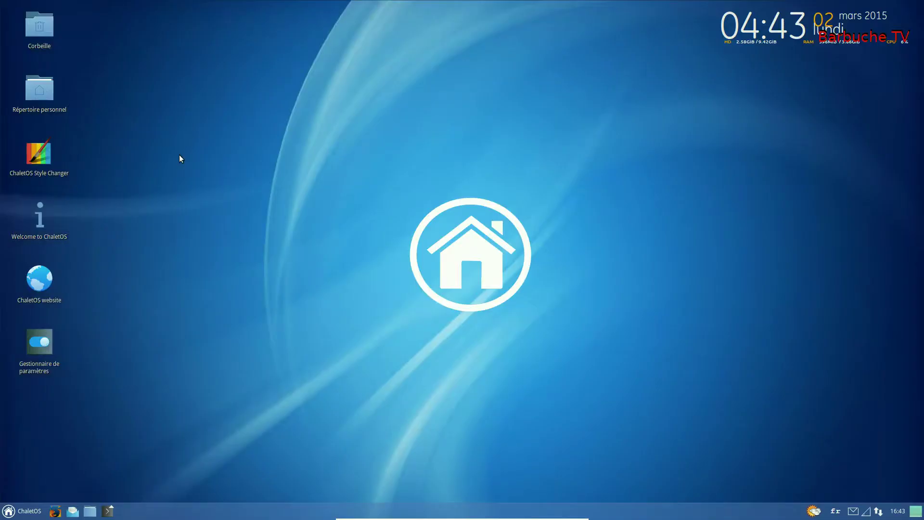
View the tools grouped with the terminal launcher, open the Terminal Emulator, and close it
{"action": "left_click", "coordinate": [108, 514]}
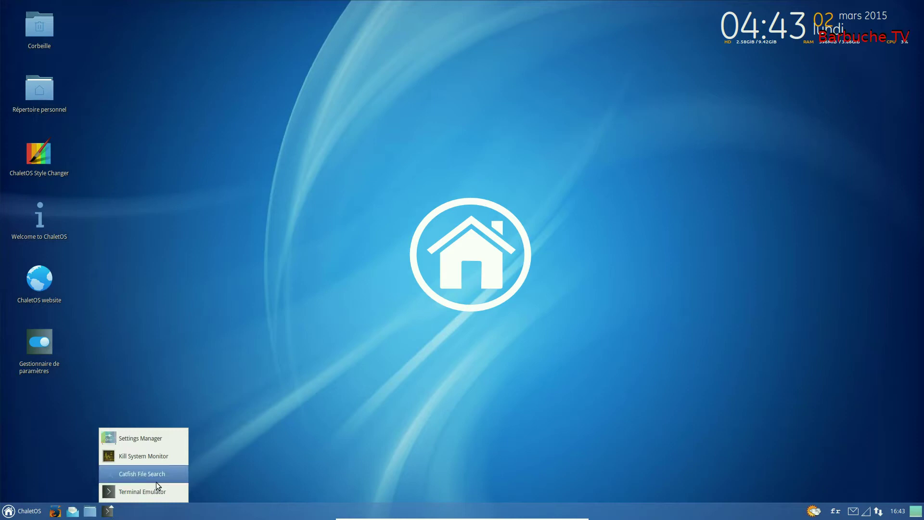
{"action": "left_click", "coordinate": [62, 391]}
{"action": "left_click", "coordinate": [108, 513]}
{"action": "left_click", "coordinate": [154, 489]}
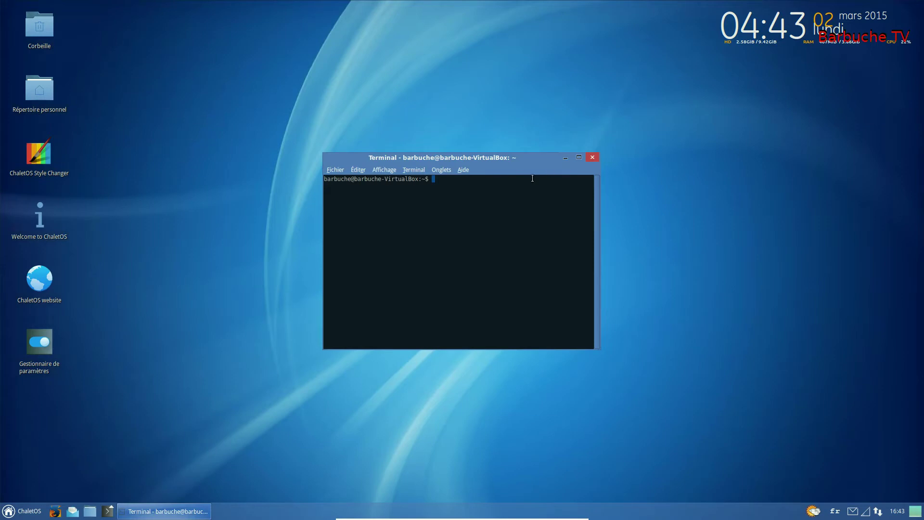
{"action": "left_click", "coordinate": [593, 157]}
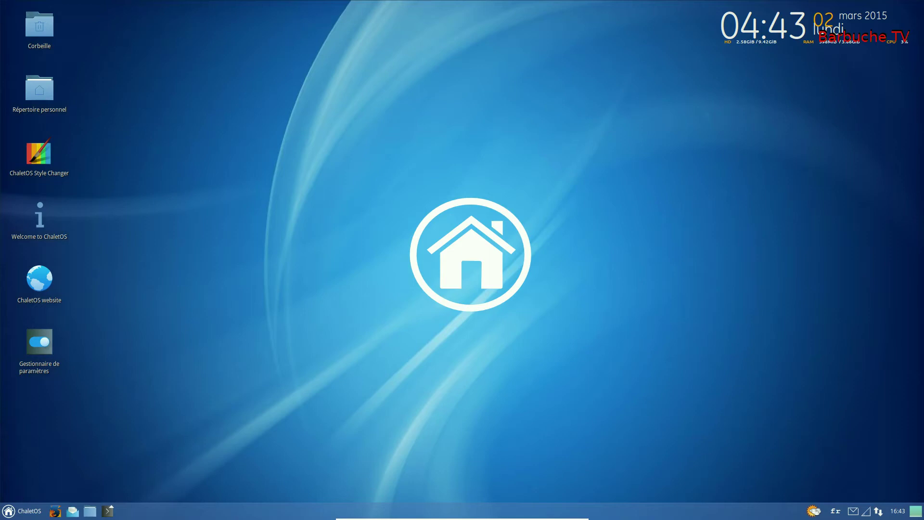
Look over the Bureau, Tout and Paramètres categories of the ChaletOS application menu and close the menu
{"action": "left_click", "coordinate": [29, 511]}
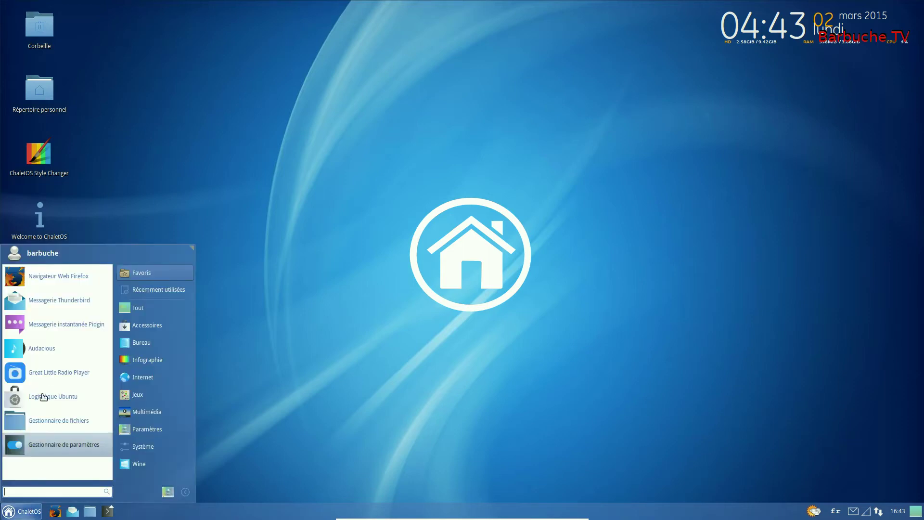
{"action": "left_click", "coordinate": [125, 343]}
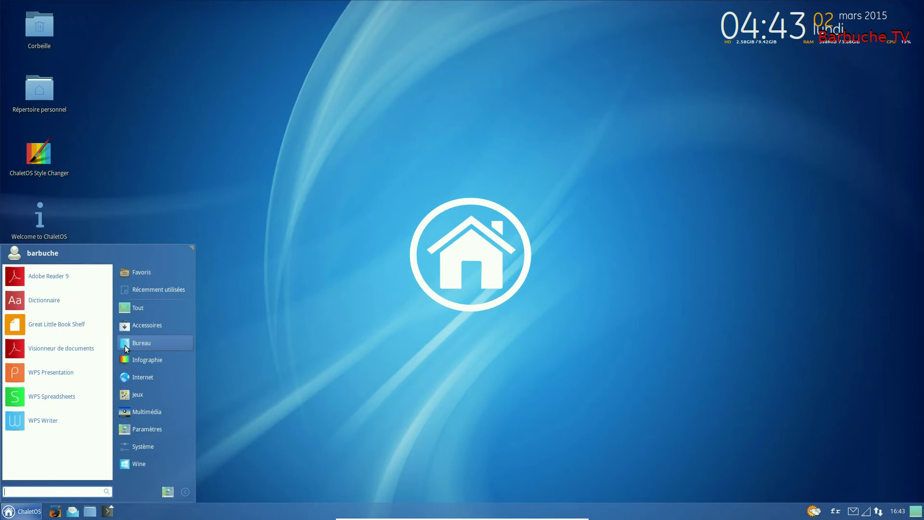
{"action": "left_click", "coordinate": [137, 306]}
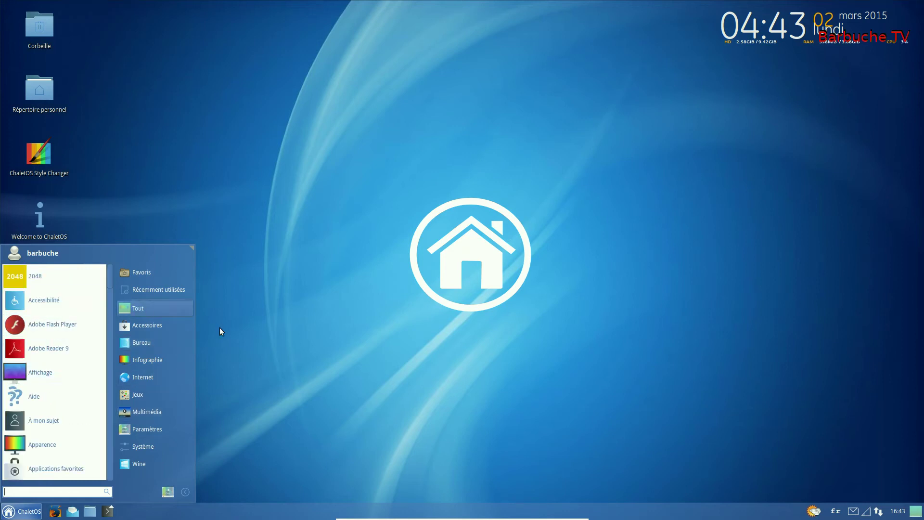
{"action": "left_click", "coordinate": [299, 167]}
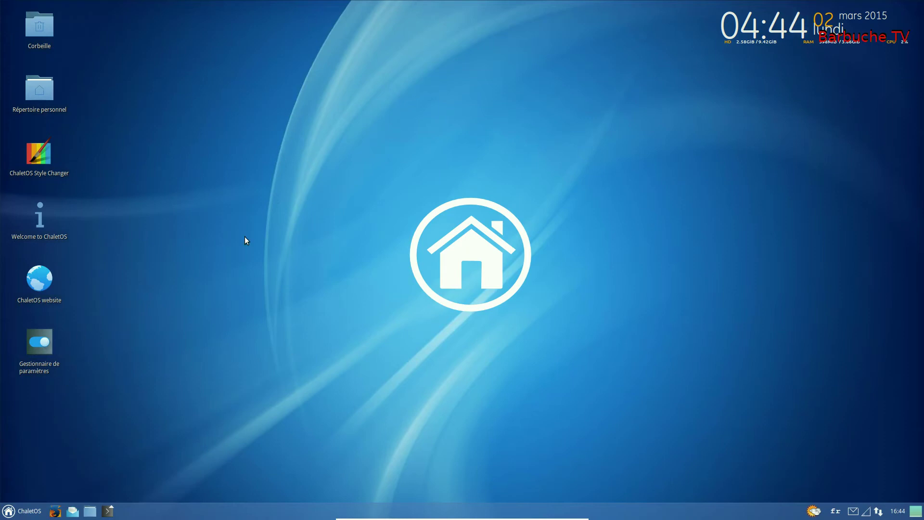
{"action": "left_click", "coordinate": [23, 507]}
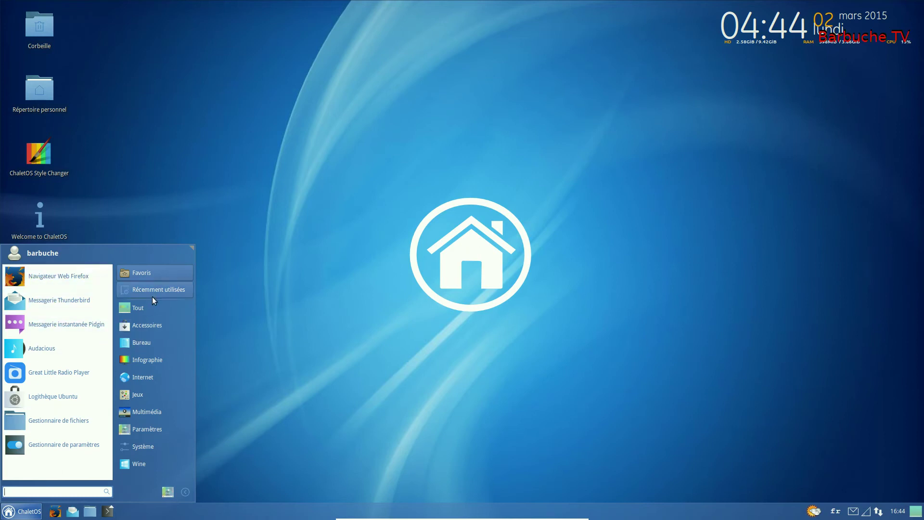
{"action": "left_click", "coordinate": [146, 429]}
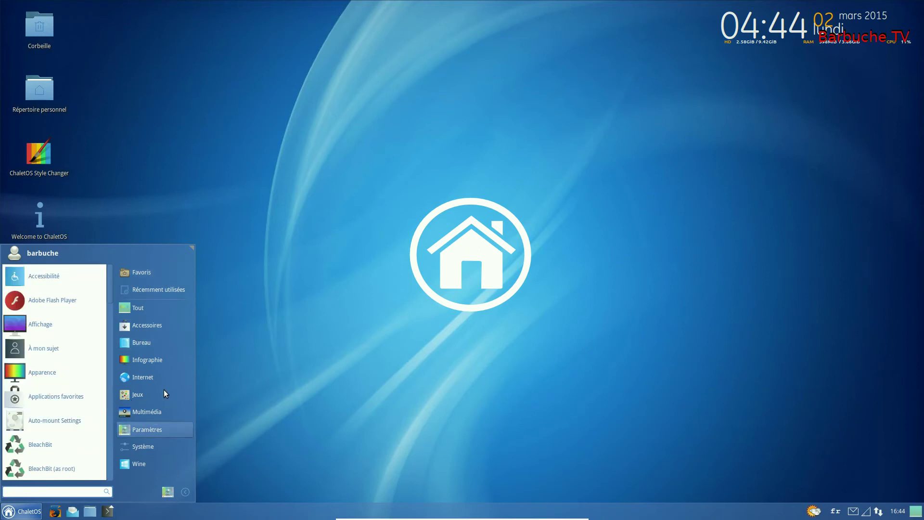
{"action": "left_click", "coordinate": [308, 294]}
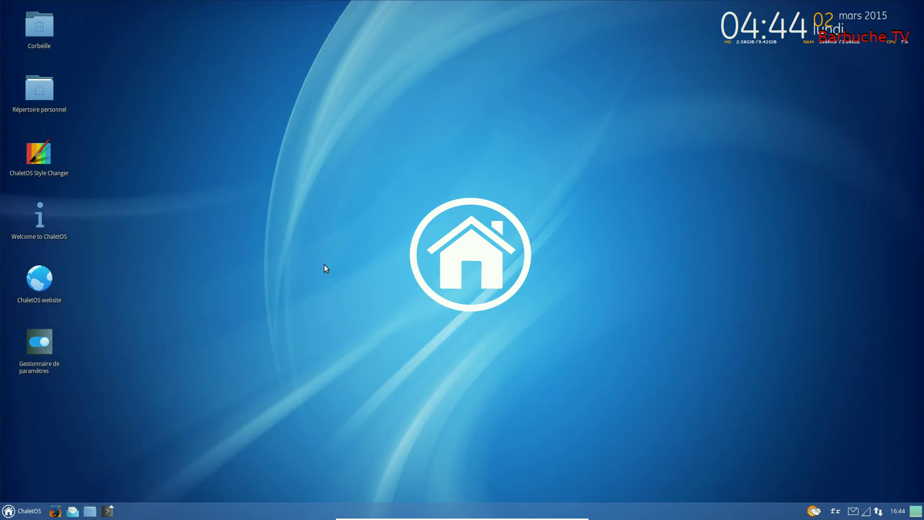